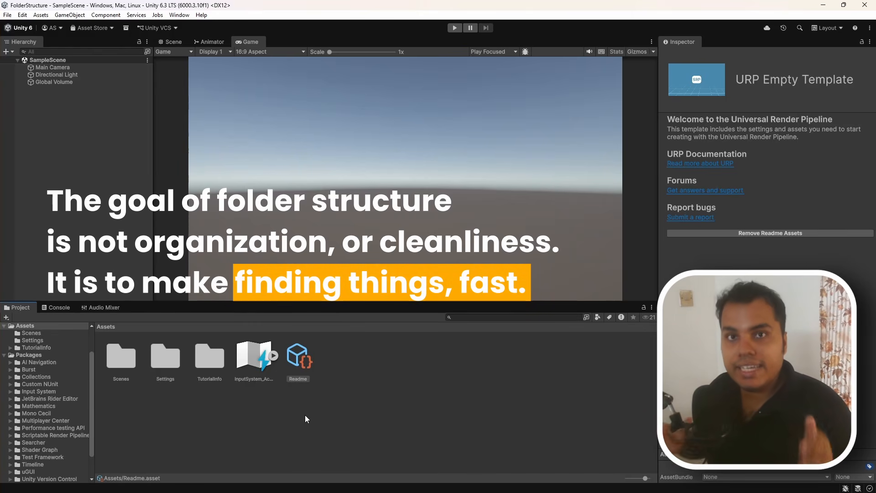
Create a new folder named _Project in the Assets folder.
{"action": "left_click", "coordinate": [305, 416]}
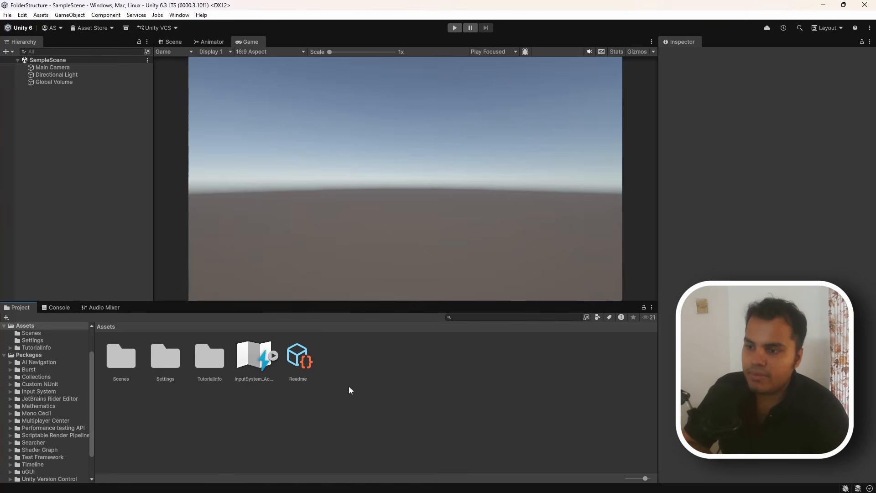
{"action": "right_click", "coordinate": [355, 384]}
{"action": "mouse_move", "coordinate": [383, 135]}
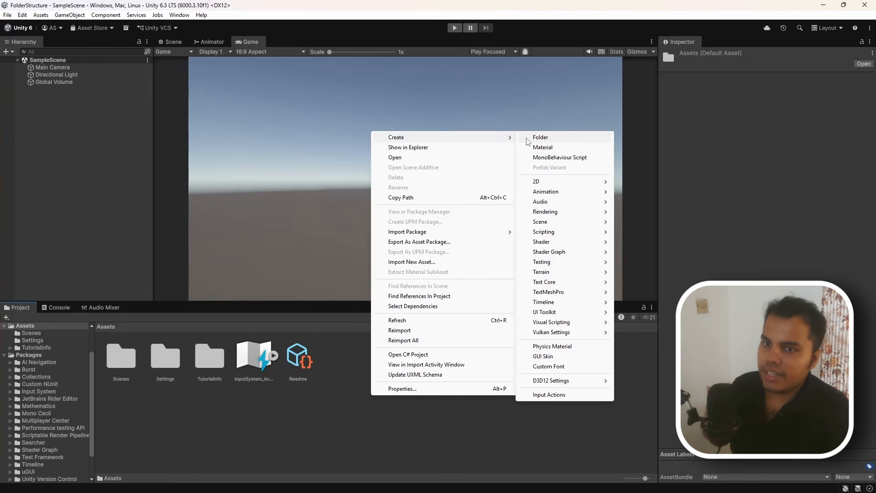
{"action": "left_click", "coordinate": [527, 138]}
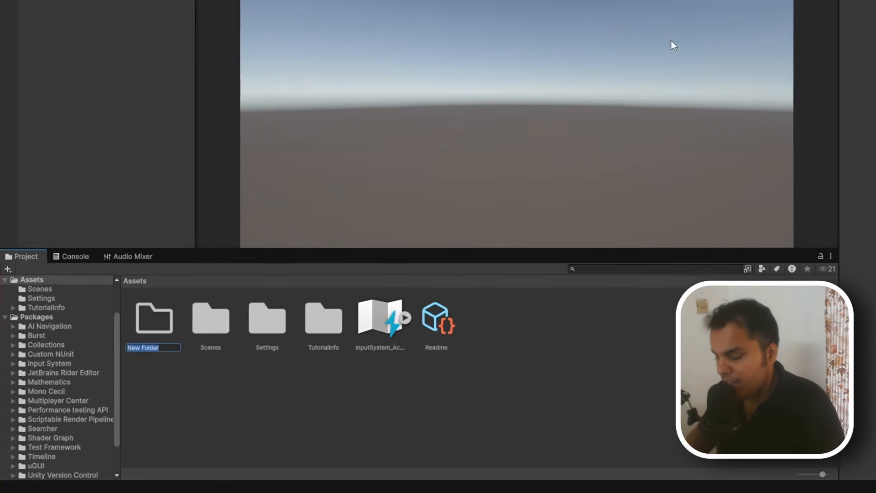
{"action": "key", "text": "BackSpace"}
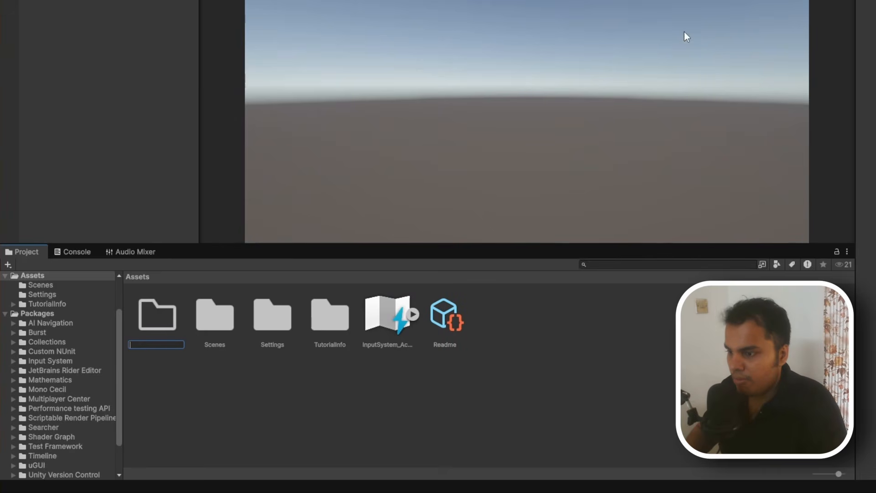
{"action": "type", "text": "_"}
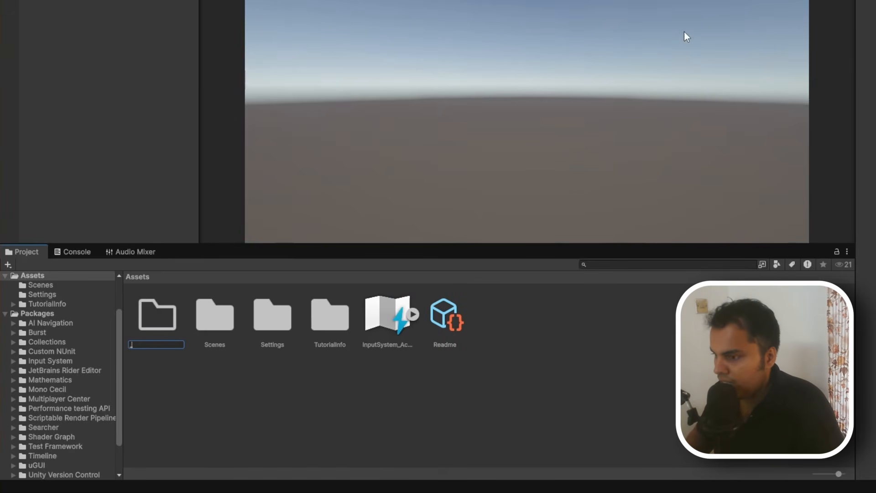
{"action": "type", "text": "Project"}
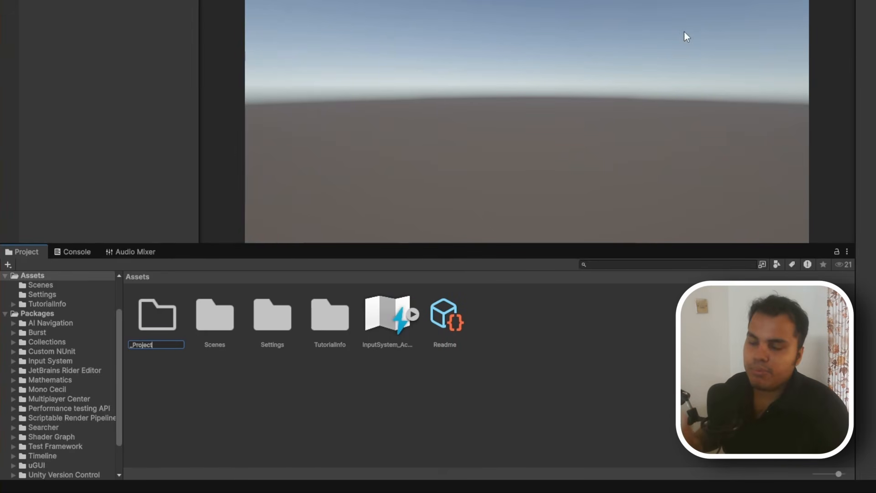
{"action": "key", "text": "BackSpace"}
{"action": "key", "text": "BackSpace"}
{"action": "key", "text": "BackSpace"}
{"action": "key", "text": "BackSpace"}
{"action": "key", "text": "BackSpace"}
{"action": "key", "text": "BackSpace"}
{"action": "key", "text": "BackSpace"}
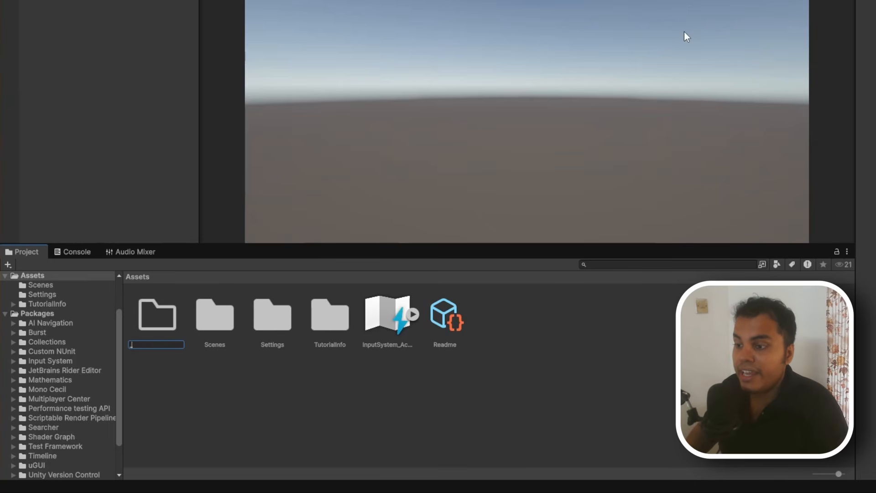
{"action": "type", "text": "Project"}
{"action": "key", "text": "Return"}
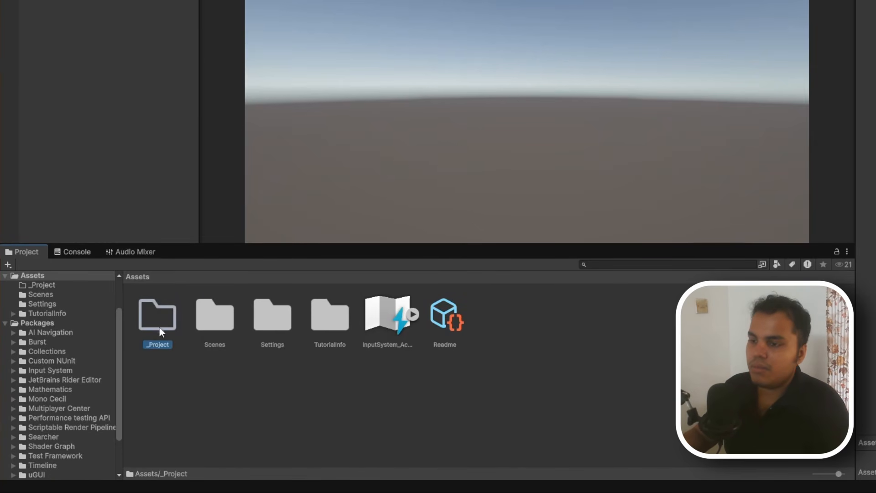
Open the _Project folder in Assets.
{"action": "left_click", "coordinate": [194, 332]}
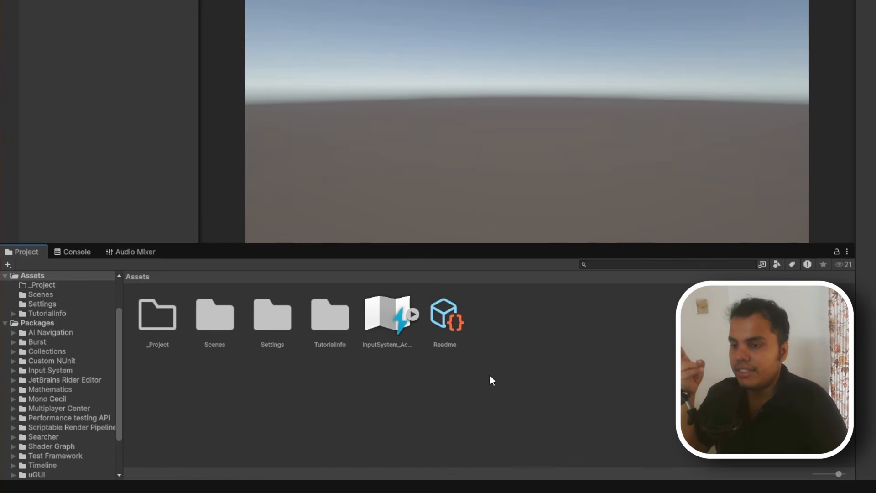
{"action": "left_click", "coordinate": [343, 331]}
{"action": "left_click", "coordinate": [287, 328]}
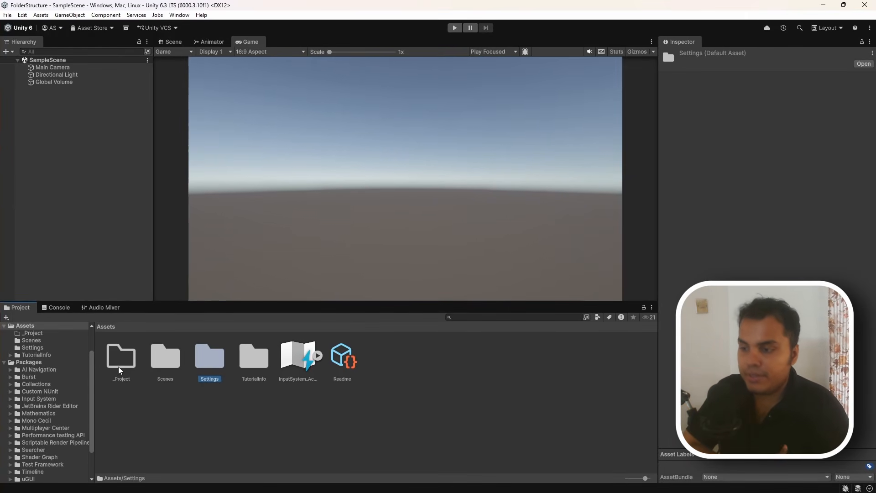
{"action": "double_click", "coordinate": [118, 360]}
Look up the shortcut for creating a folder by searching the keyboard shortcuts for "folder".
{"action": "left_click", "coordinate": [22, 14]}
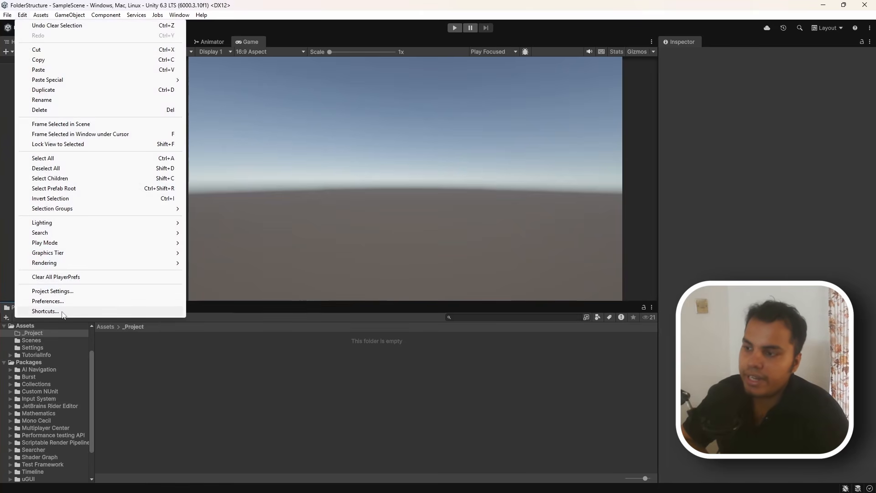
{"action": "left_click", "coordinate": [62, 312]}
{"action": "left_click_drag", "start_coordinate": [206, 233], "coordinate": [203, 124]}
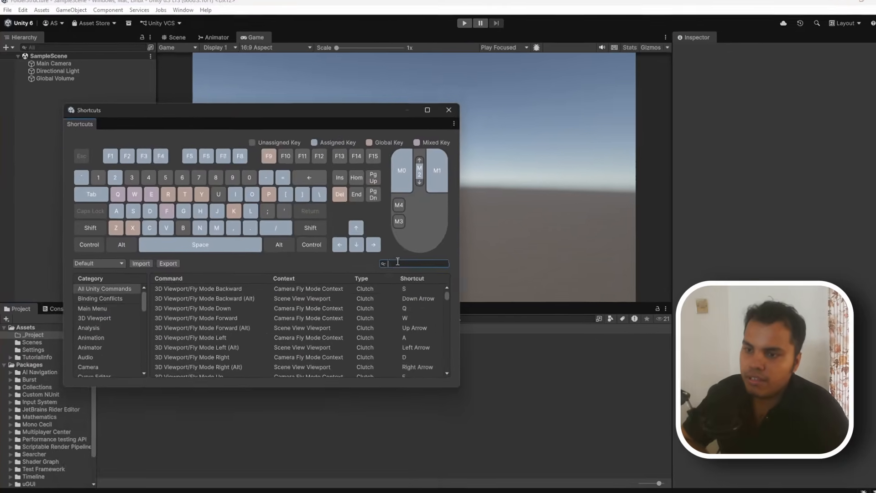
{"action": "left_click", "coordinate": [390, 261]}
{"action": "type", "text": "folder"}
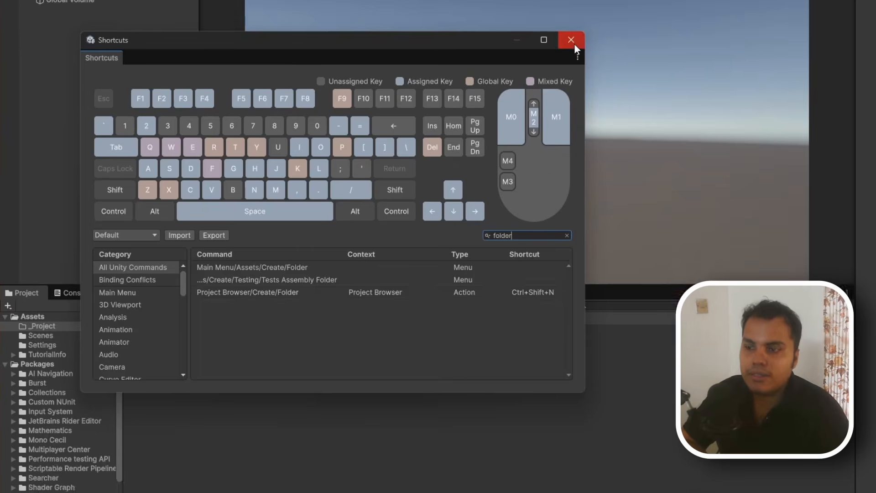
{"action": "left_click", "coordinate": [571, 72]}
Create a folder named Art inside _Project.
{"action": "key", "text": "ctrl+shift+n"}
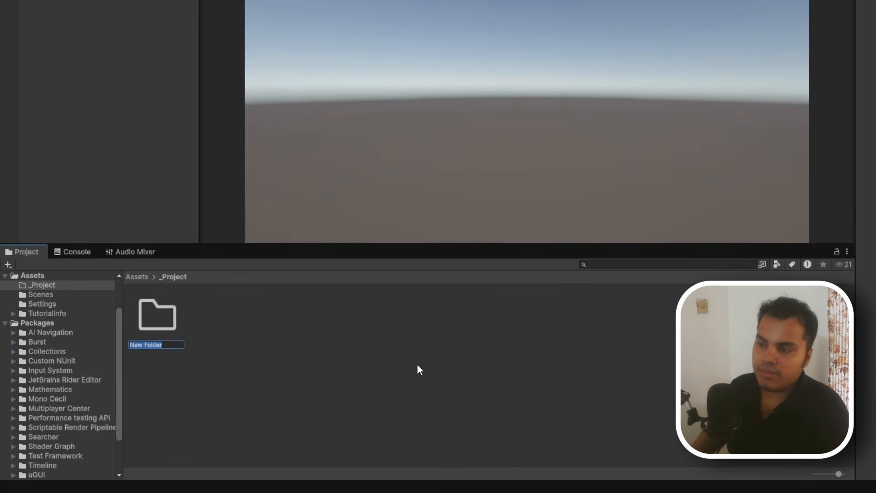
{"action": "type", "text": "Art"}
{"action": "key", "text": "Return"}
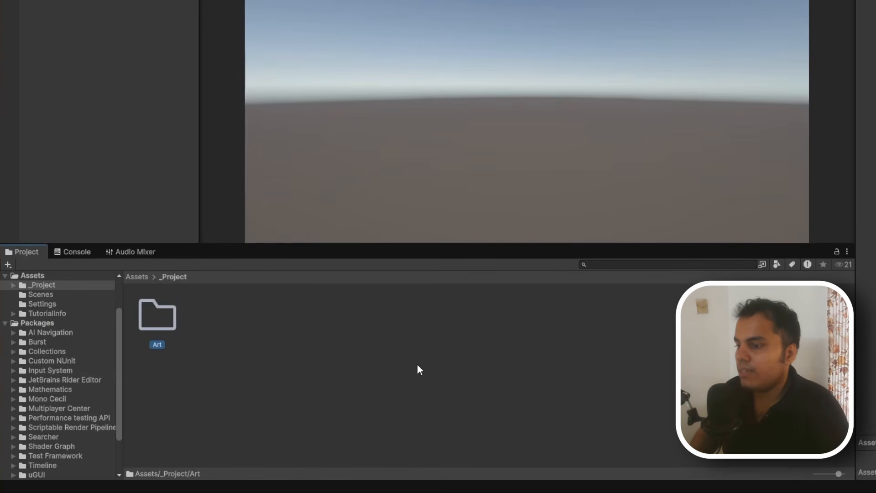
Open the Art folder and create a Textures subfolder in it.
{"action": "key", "text": "Return"}
{"action": "key", "text": "ctrl+shift+n"}
{"action": "type", "text": "Tex"}
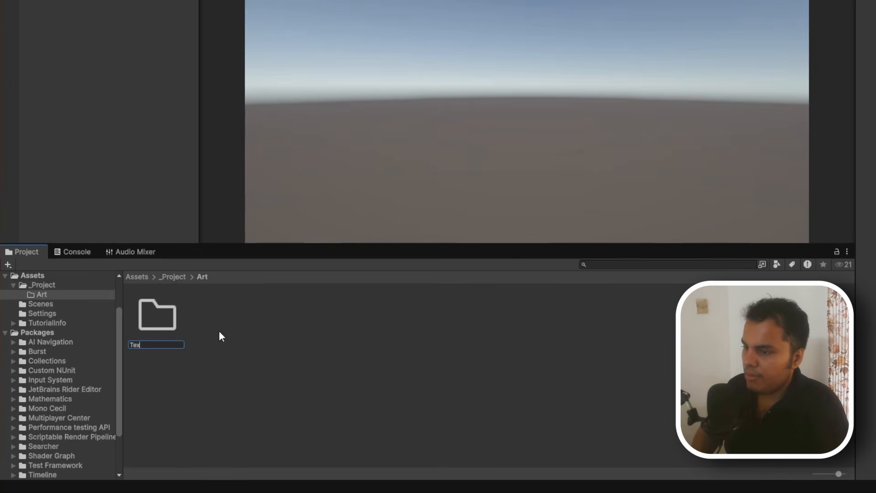
{"action": "type", "text": "tures"}
{"action": "key", "text": "Return"}
Add Models and Materials subfolders to the Art folder.
{"action": "key", "text": "ctrl+shift+n"}
{"action": "type", "text": "Models"}
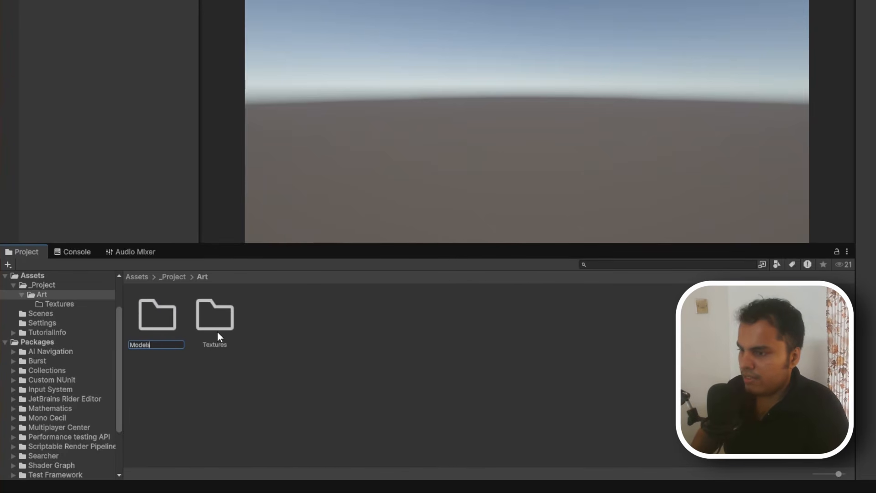
{"action": "key", "text": "Return"}
{"action": "key", "text": "ctrl+shift+n"}
{"action": "type", "text": "Materials"}
{"action": "key", "text": "Return"}
Add Shaders and Animations subfolders to the Art folder.
{"action": "key", "text": "ctrl+shift+n"}
{"action": "type", "text": "Sh"}
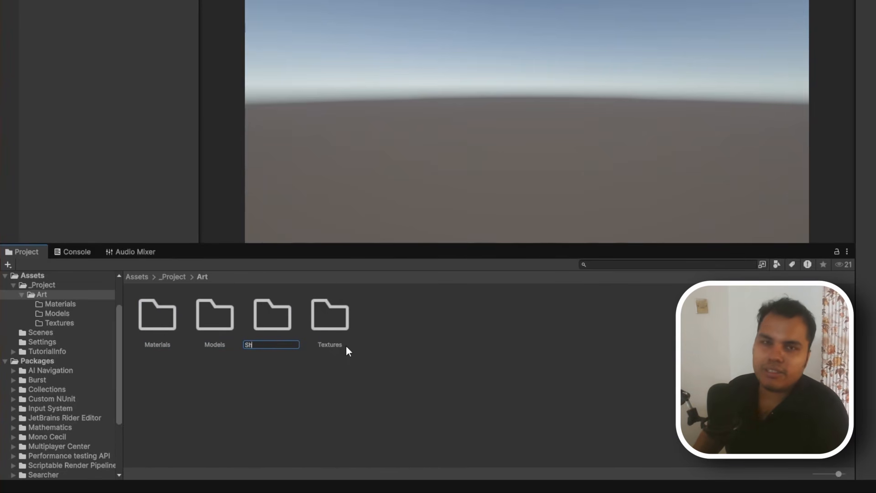
{"action": "type", "text": "aders"}
{"action": "key", "text": "Return"}
{"action": "key", "text": "ctrl+shift+n"}
{"action": "type", "text": "An"}
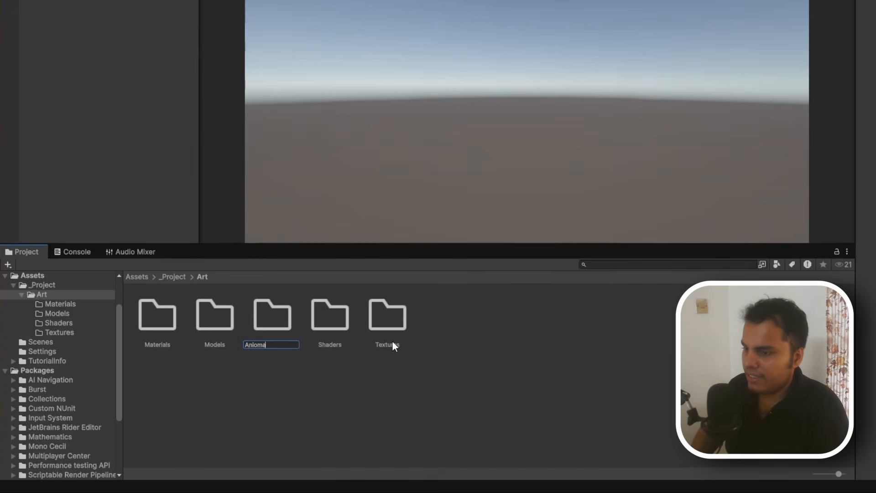
{"action": "type", "text": "imations"}
{"action": "key", "text": "Return"}
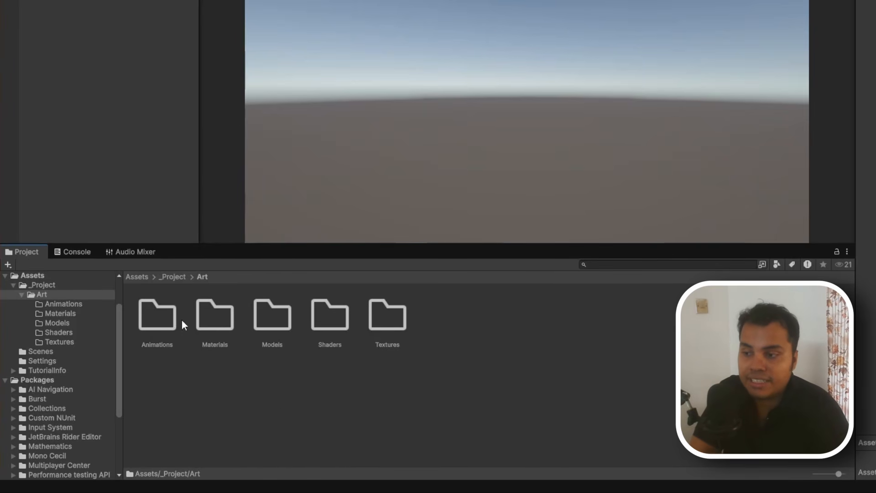
Return to the _Project folder and create a folder named Player beside Art.
{"action": "left_click", "coordinate": [181, 277]}
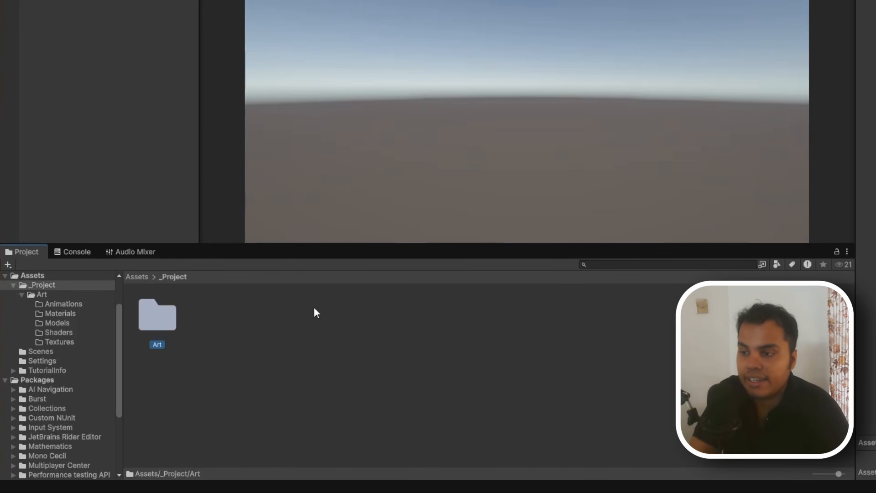
{"action": "double_click", "coordinate": [143, 320]}
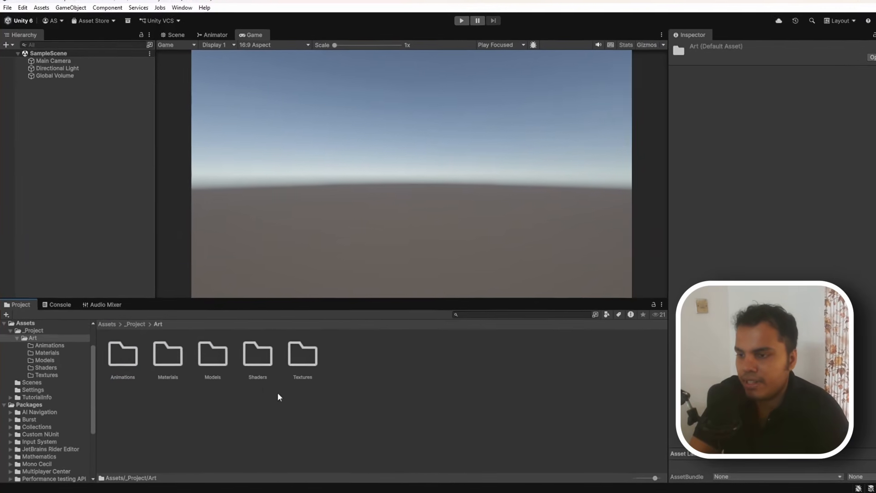
{"action": "left_click", "coordinate": [137, 277]}
{"action": "double_click", "coordinate": [154, 315]}
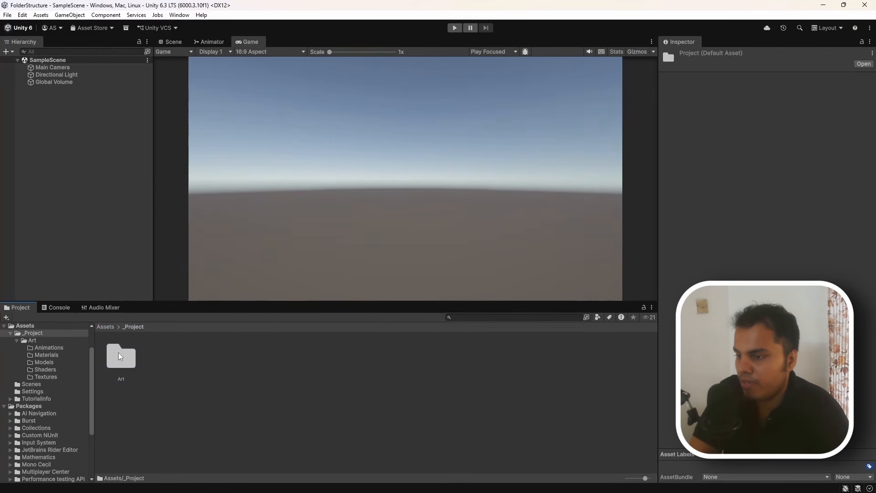
{"action": "left_click", "coordinate": [205, 416]}
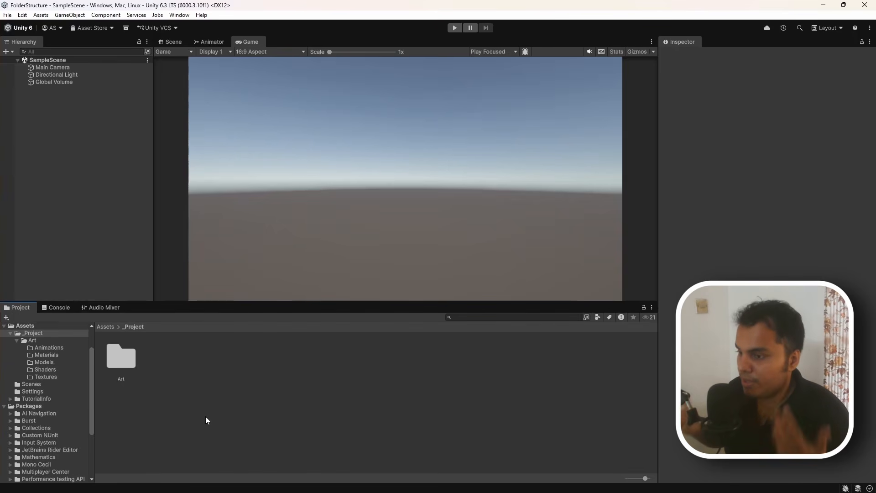
{"action": "key", "text": "ctrl+shift+n"}
{"action": "type", "text": "Pla"}
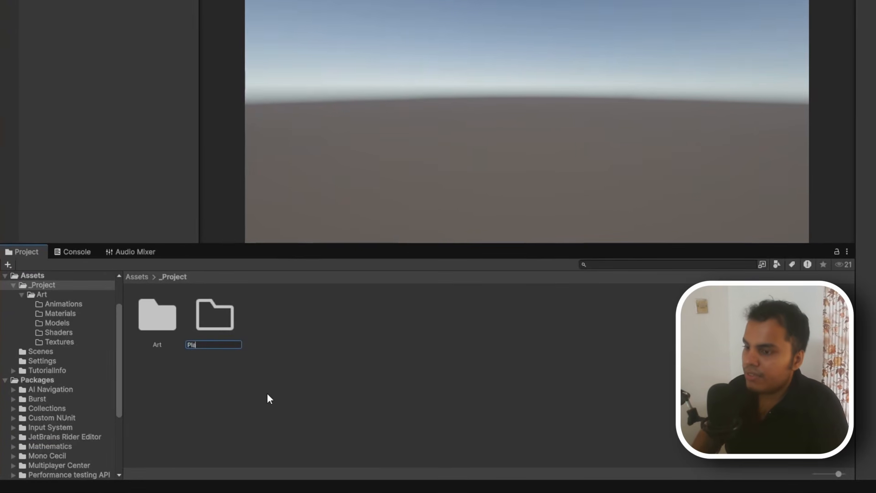
{"action": "type", "text": "yer"}
{"action": "key", "text": "Return"}
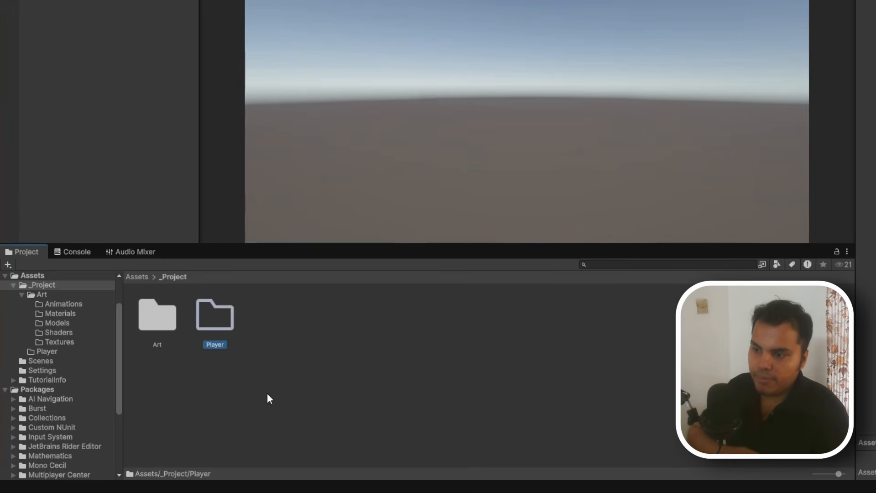
Open the Player folder and create an Art subfolder in it.
{"action": "double_click", "coordinate": [224, 316]}
{"action": "key", "text": "ctrl+shift+n"}
{"action": "type", "text": "Art"}
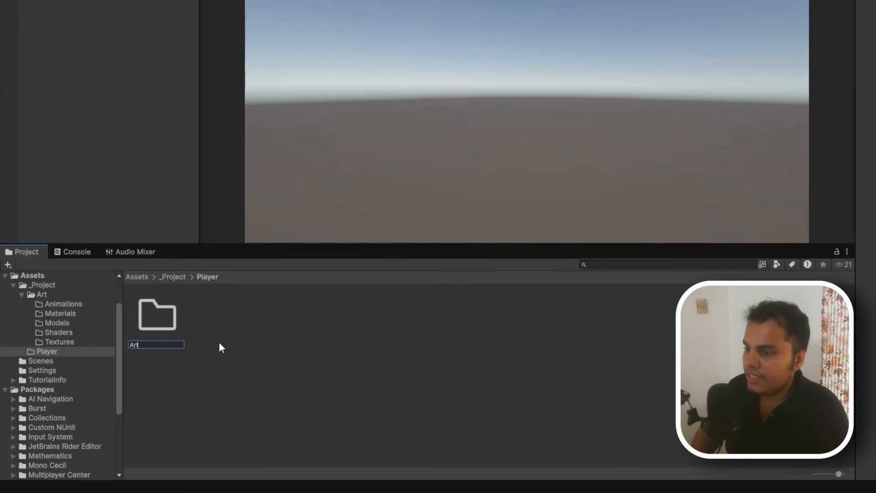
{"action": "key", "text": "Return"}
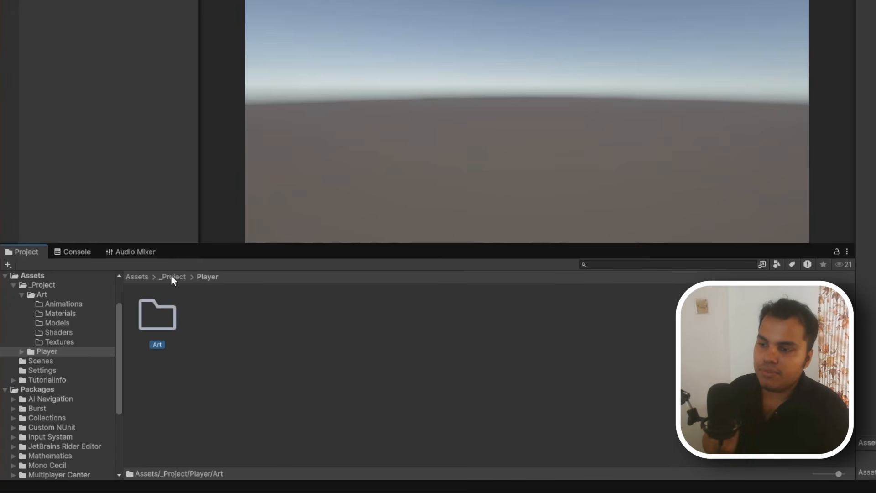
Go back to _Project and rename the Player folder to _Player.
{"action": "left_click", "coordinate": [172, 276]}
{"action": "left_click", "coordinate": [218, 326]}
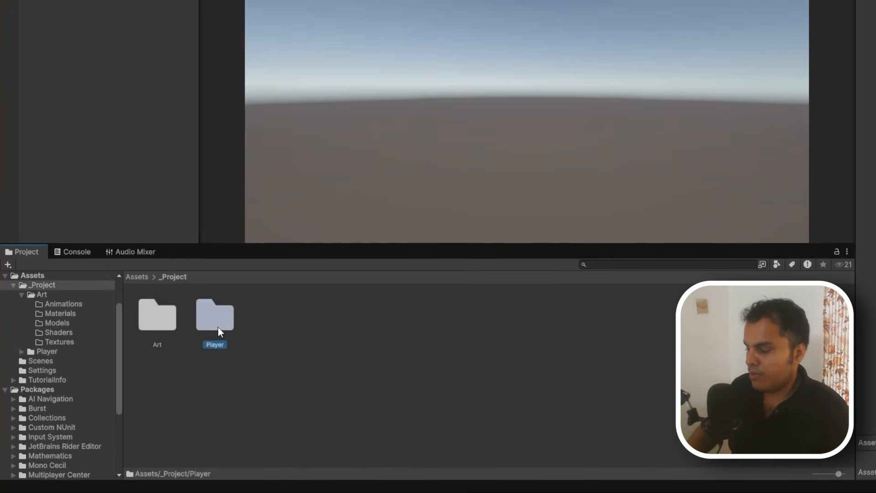
{"action": "type", "text": "_"}
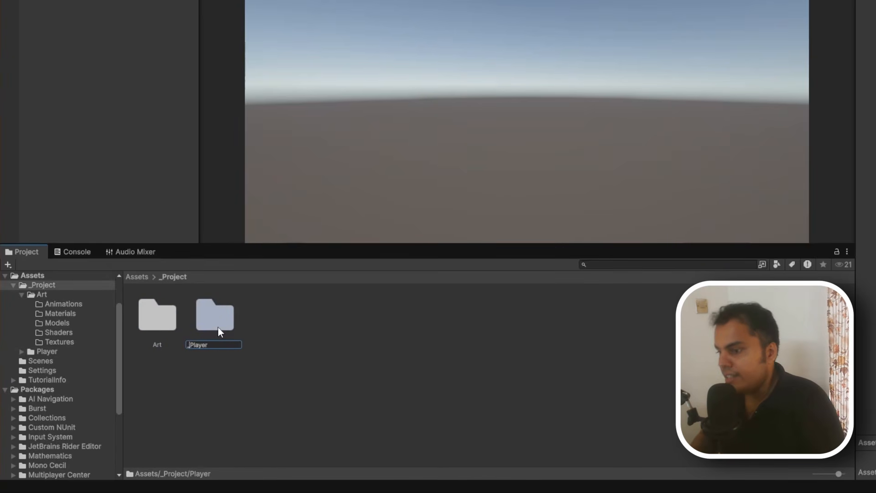
{"action": "key", "text": "Return"}
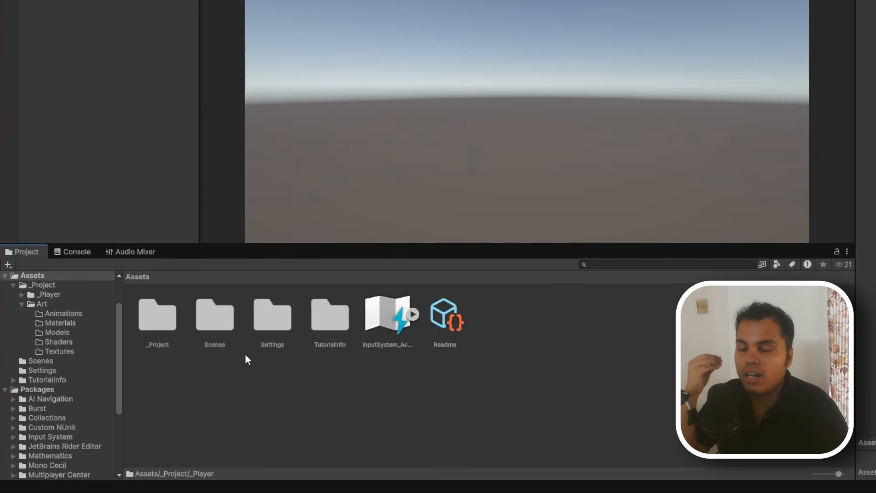
Create a folder named Scripts inside _Project, alongside _Player and Art.
{"action": "double_click", "coordinate": [160, 324]}
{"action": "double_click", "coordinate": [154, 321]}
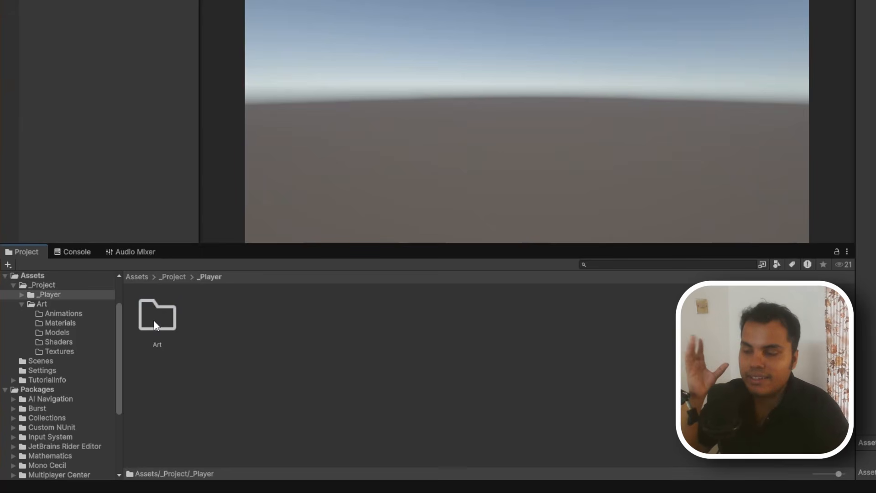
{"action": "left_click", "coordinate": [174, 277]}
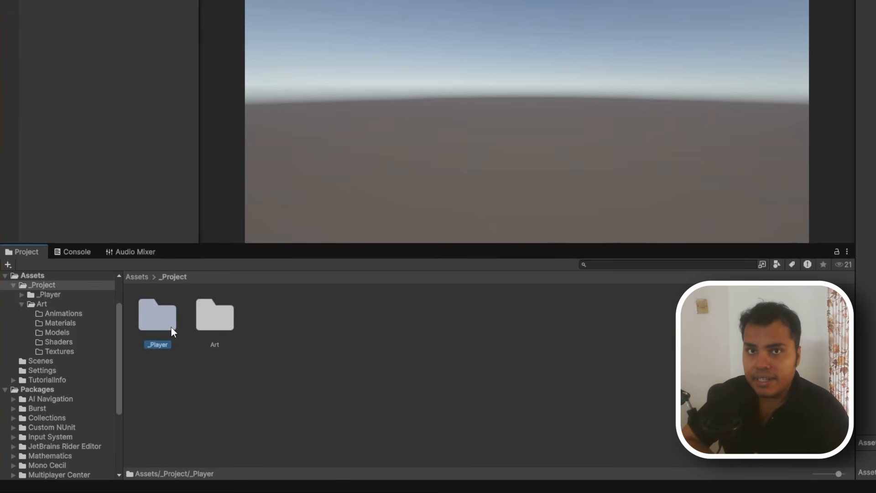
{"action": "left_click", "coordinate": [319, 362]}
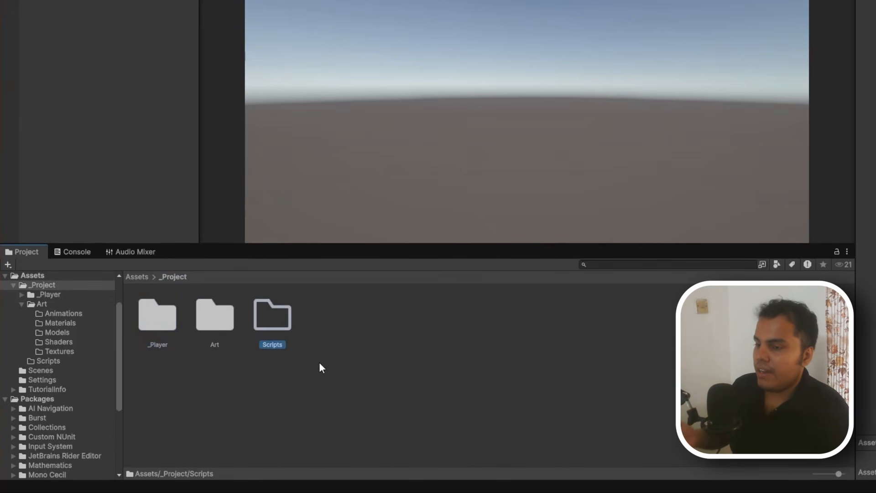
Open the Scripts folder and create a new subfolder in it, trying the name _Player and discarding that name.
{"action": "double_click", "coordinate": [283, 327]}
{"action": "key", "text": "ctrl+shift+n"}
{"action": "type", "text": "Player"}
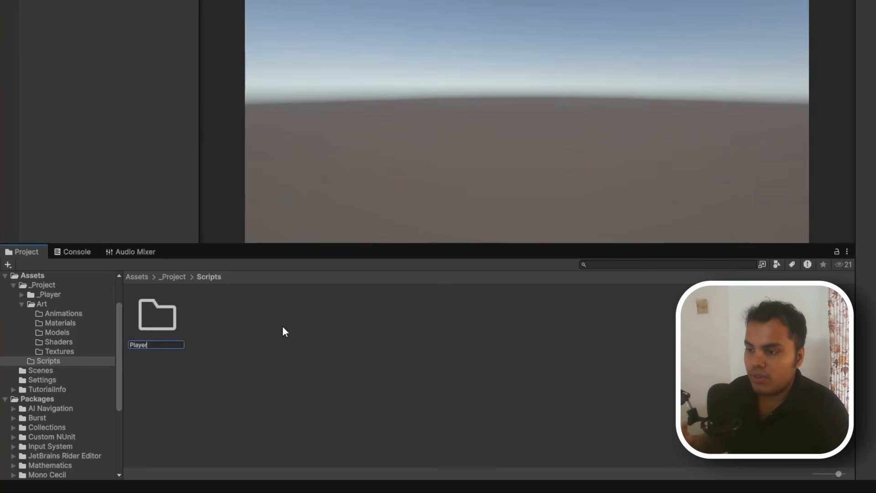
{"action": "key", "text": "Left"}
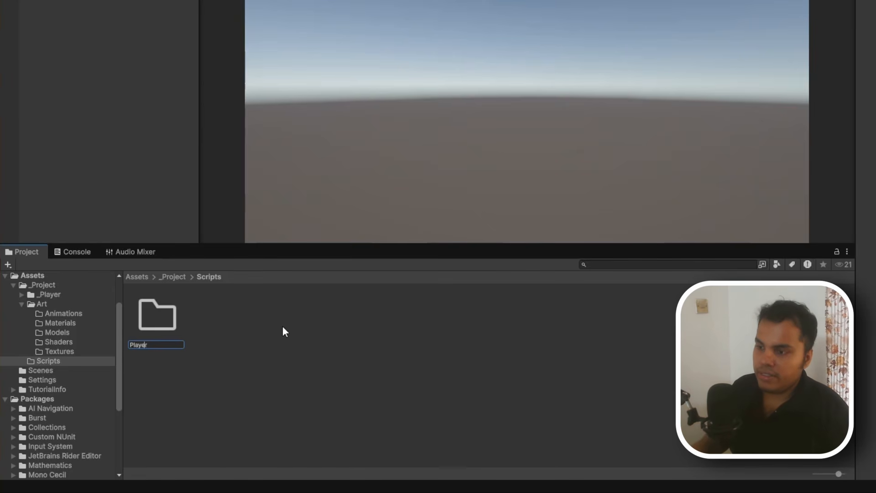
{"action": "key", "text": "Left"}
{"action": "key", "text": "Left"}
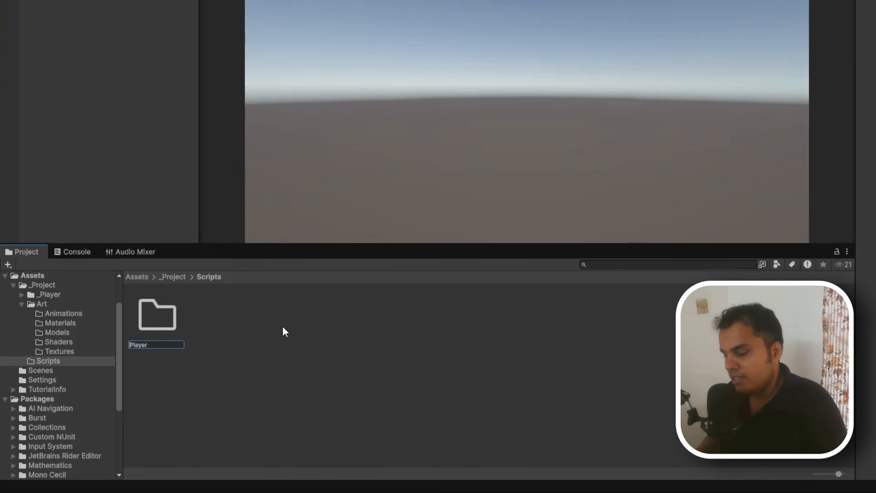
{"action": "type", "text": "_"}
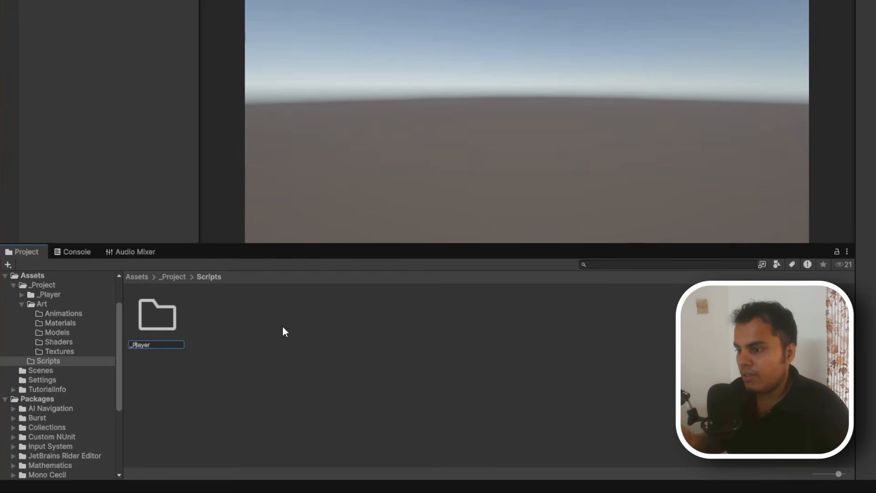
{"action": "key", "text": "BackSpace"}
{"action": "key", "text": "BackSpace"}
{"action": "key", "text": "BackSpace"}
{"action": "key", "text": "BackSpace"}
{"action": "key", "text": "BackSpace"}
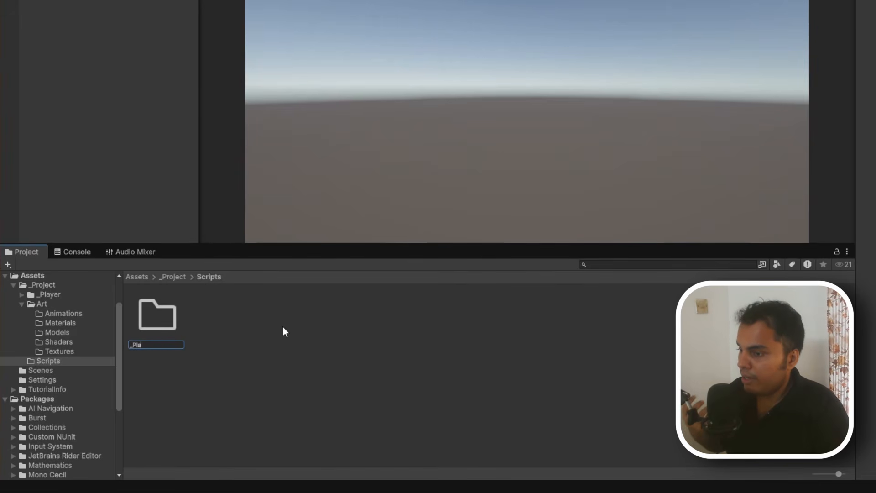
{"action": "key", "text": "BackSpace"}
{"action": "key", "text": "BackSpace"}
{"action": "key", "text": "Return"}
Rename the new subfolder inside Scripts to Enemies.
{"action": "left_click", "coordinate": [157, 335]}
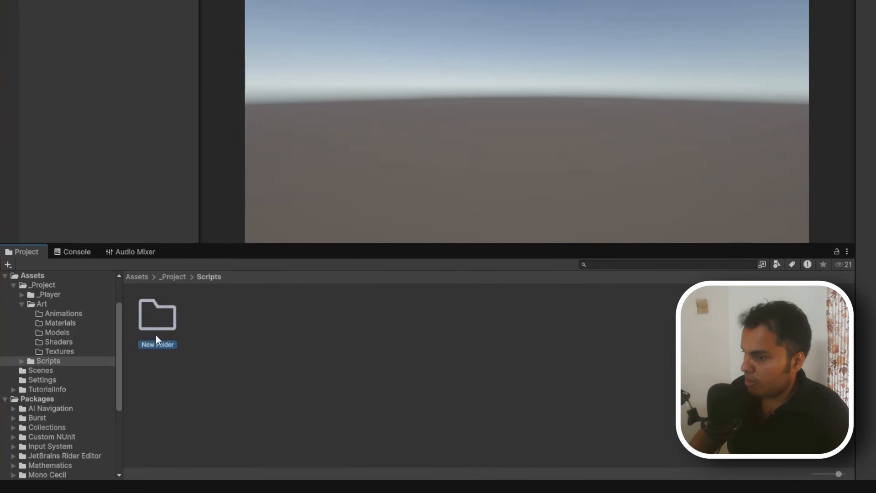
{"action": "key", "text": "F2"}
{"action": "type", "text": "Enemies"}
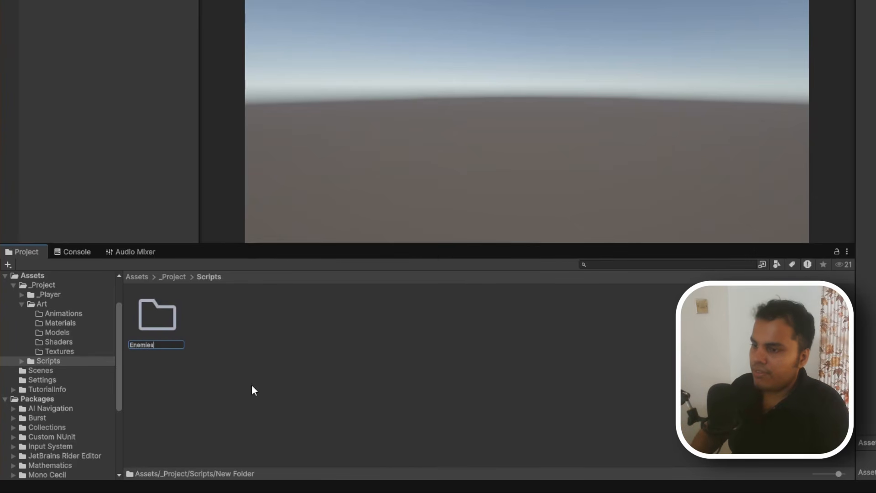
{"action": "key", "text": "Return"}
Create folders named UI and Utilities beside Enemies in the Scripts folder.
{"action": "left_click", "coordinate": [252, 387]}
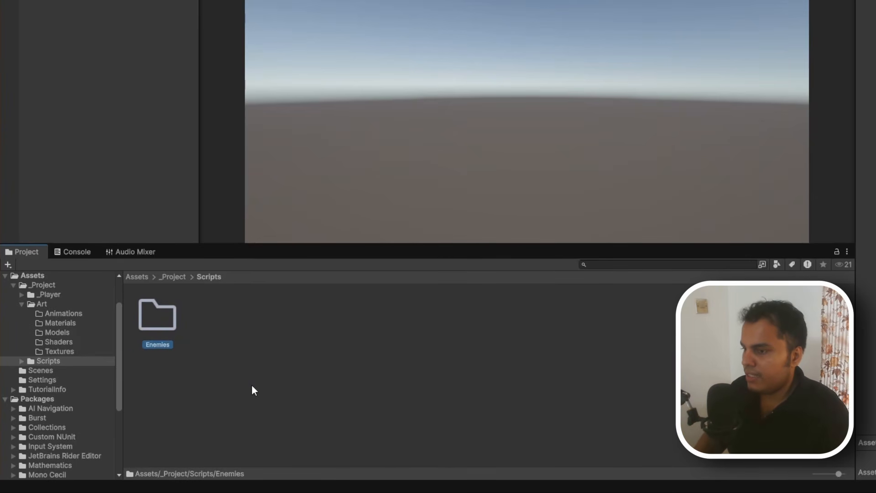
{"action": "key", "text": "ctrl+shift+n"}
{"action": "type", "text": "Utilities"}
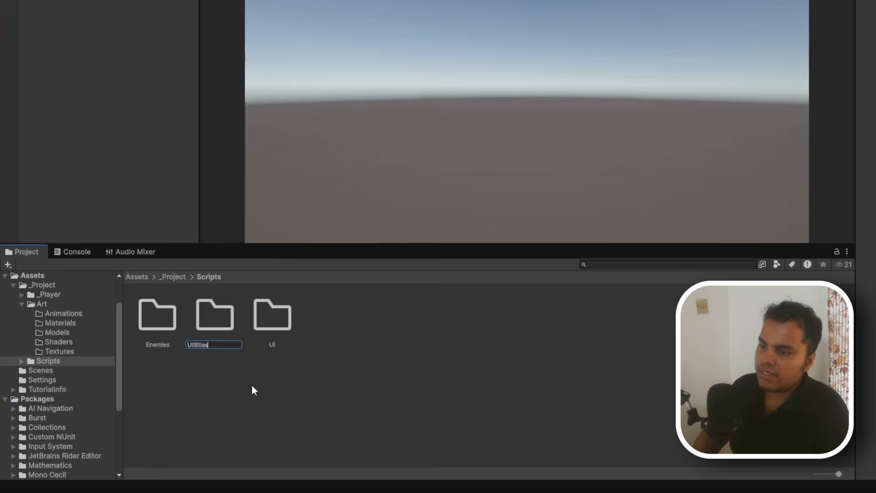
{"action": "key", "text": "Return"}
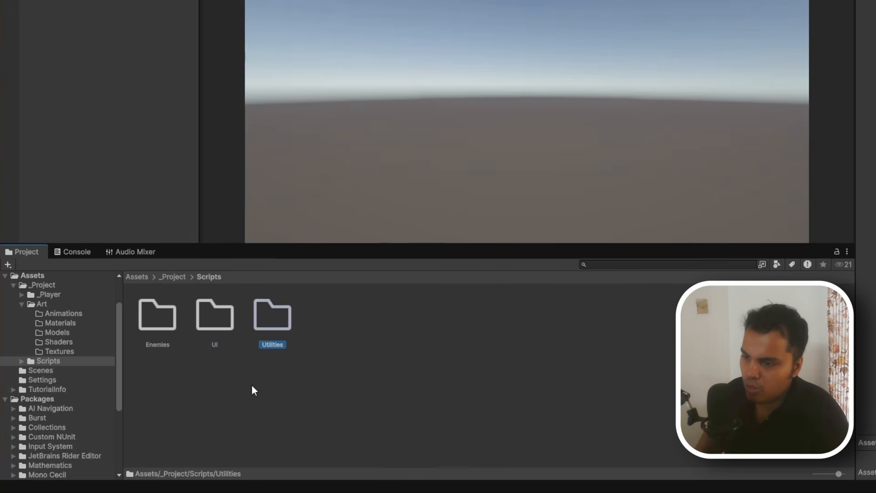
Add two more subfolders to Scripts, named Audio and Input.
{"action": "left_click", "coordinate": [362, 353]}
{"action": "key", "text": "ctrl+shift+n"}
{"action": "type", "text": "Audio"}
{"action": "key", "text": "Return"}
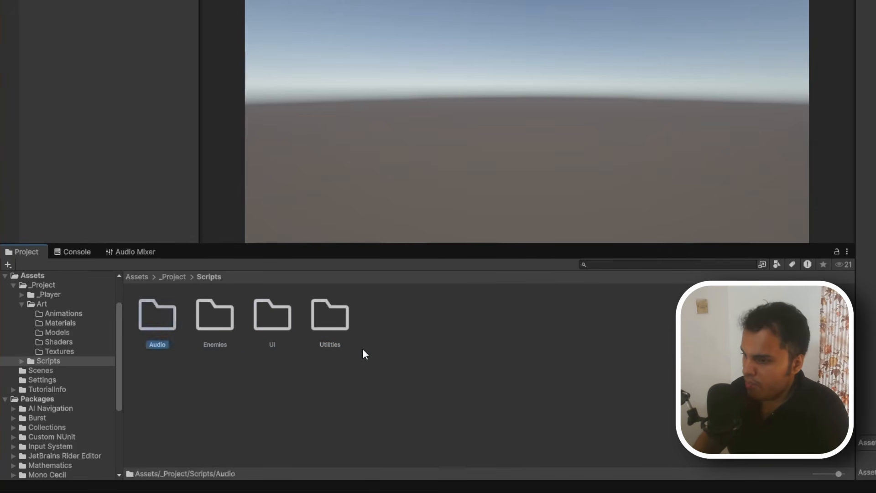
{"action": "key", "text": "ctrl+shift+n"}
{"action": "type", "text": "Input"}
{"action": "key", "text": "Return"}
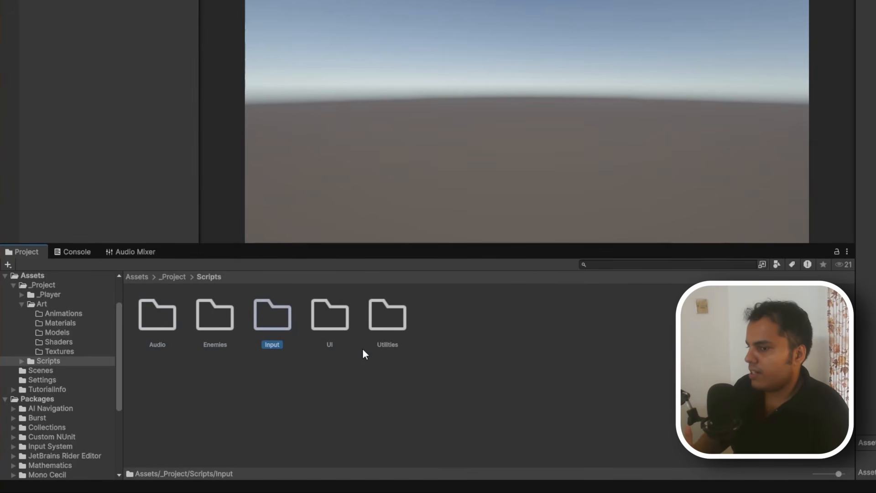
Create a Scripts subfolder named ScriptableObjects, written without a space.
{"action": "key", "text": "ctrl+shift+n"}
{"action": "type", "text": "Scriptable Objects"}
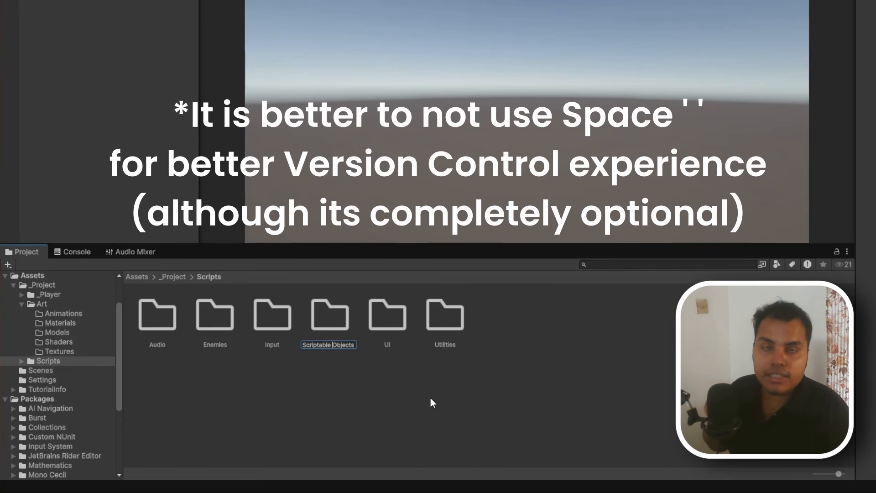
{"action": "key", "text": "BackSpace"}
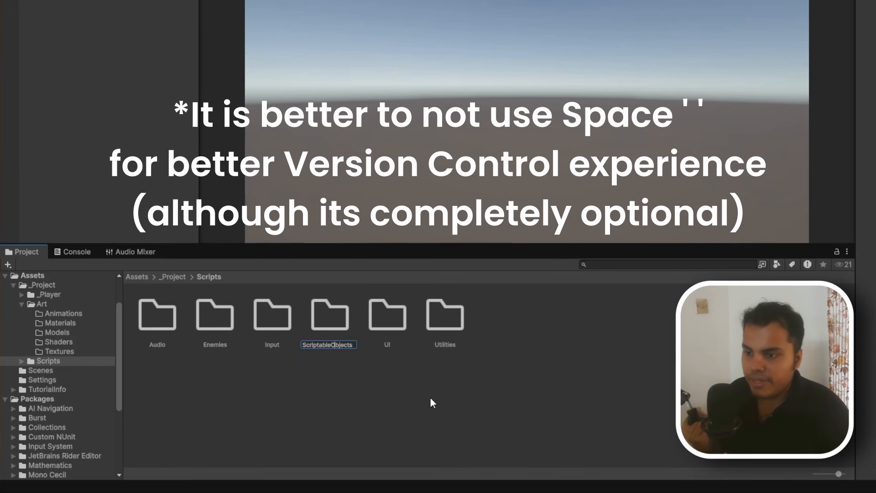
{"action": "key", "text": "Right"}
{"action": "key", "text": "Right"}
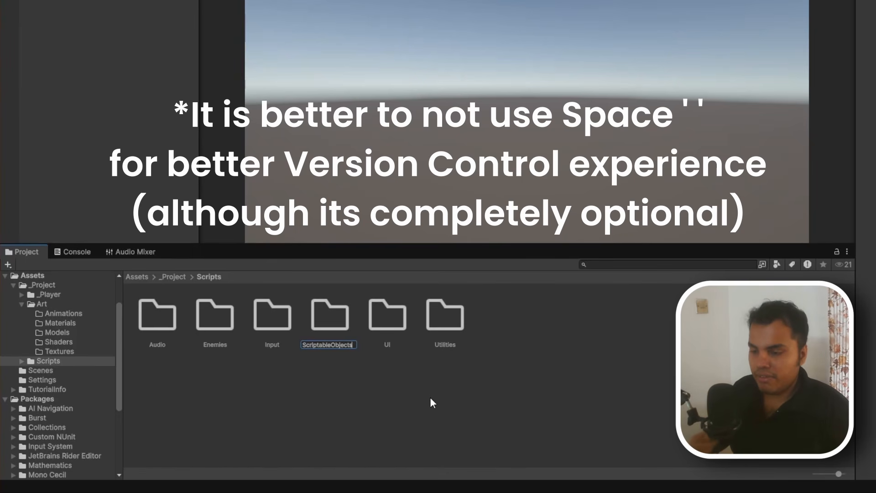
{"action": "key", "text": "Return"}
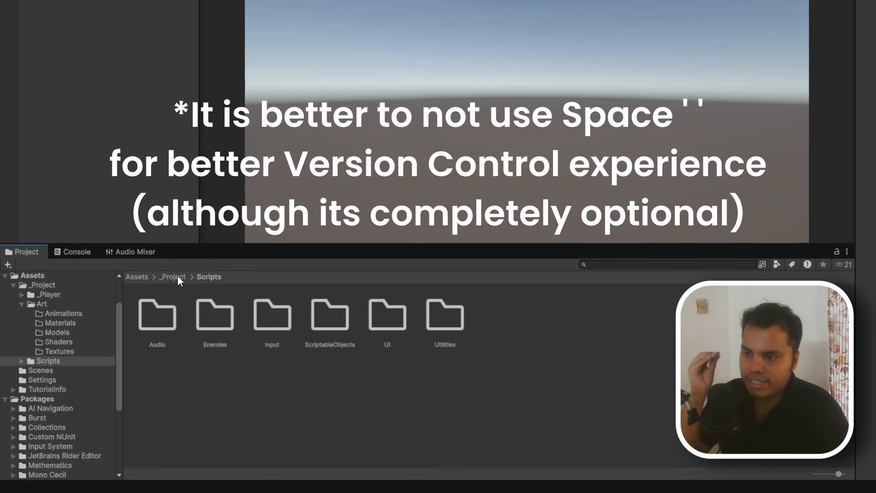
Return to the _Project folder and create folders named Prefabs and Scenes in it.
{"action": "left_click", "coordinate": [177, 276]}
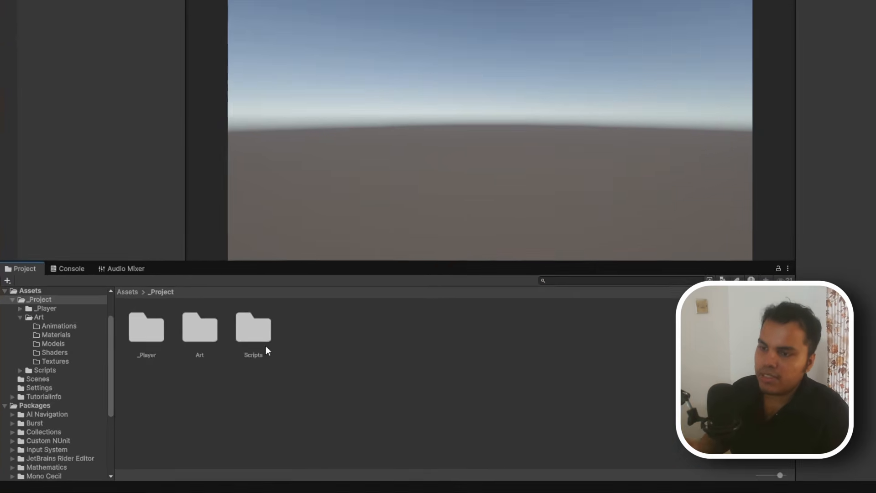
{"action": "left_click", "coordinate": [210, 359]}
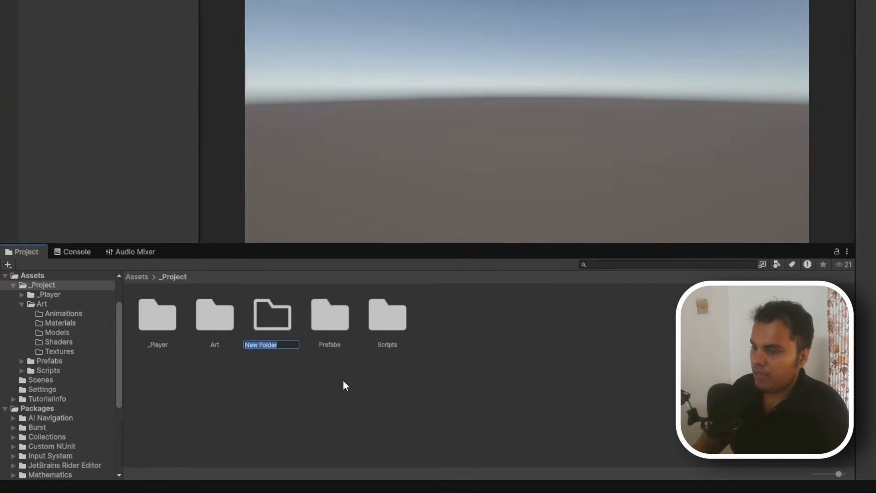
{"action": "type", "text": "Scenes"}
{"action": "key", "text": "Return"}
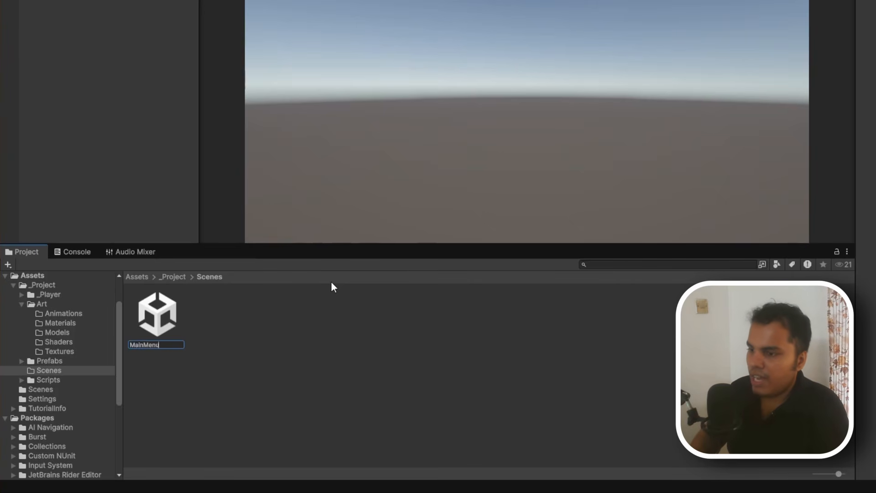
Create a scene named MainMenu in the _Project Scenes folder and duplicate it as GameScene.
{"action": "key", "text": "Return"}
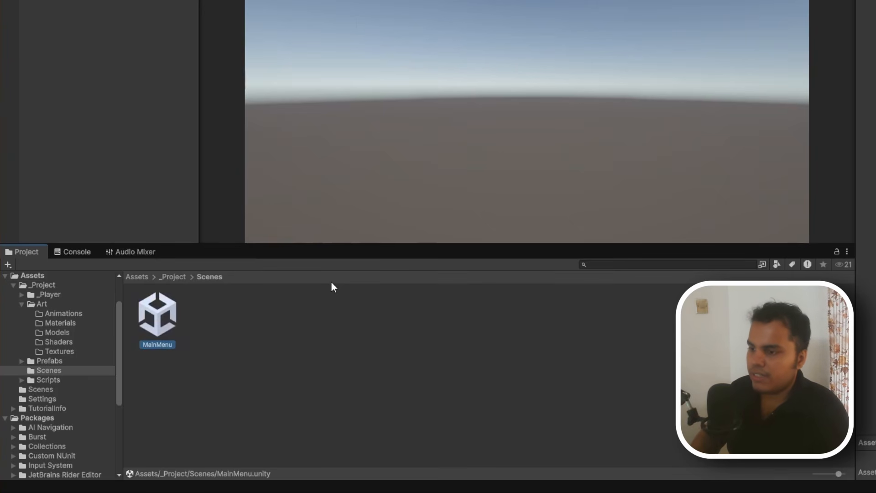
{"action": "key", "text": "ctrl+d"}
{"action": "key", "text": "F2"}
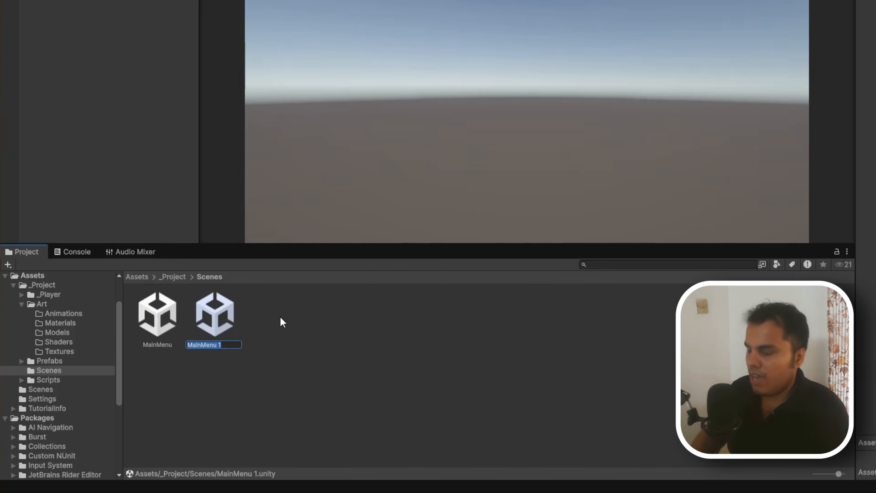
{"action": "type", "text": "GameScene"}
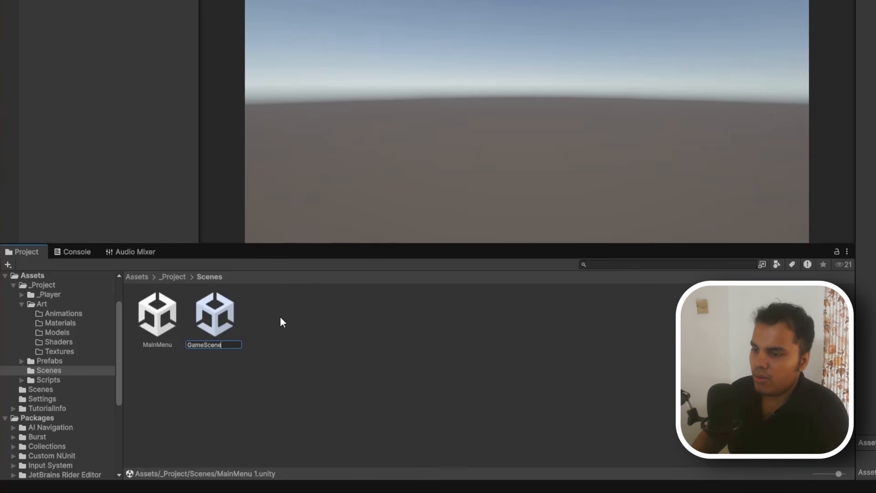
{"action": "key", "text": "Return"}
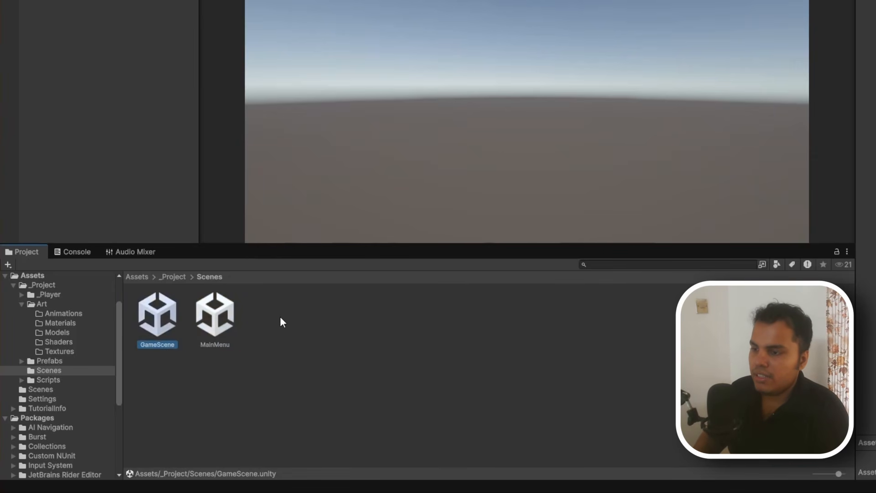
{"action": "left_click", "coordinate": [302, 299]}
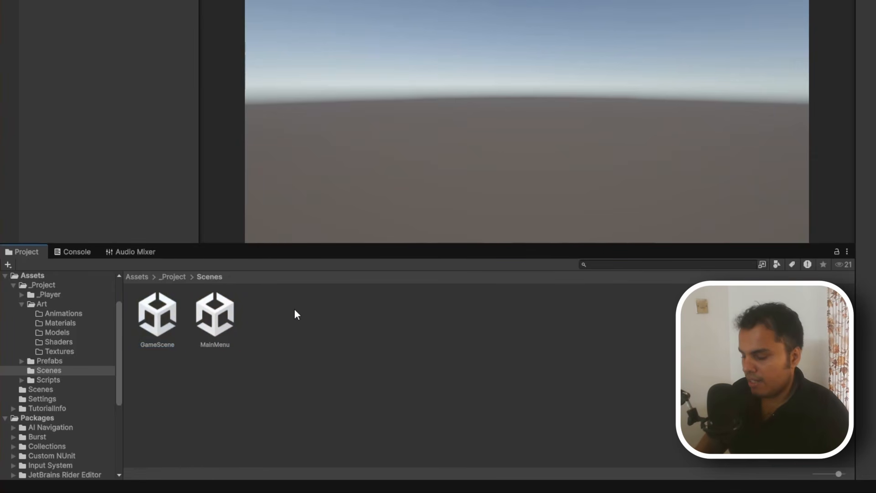
Duplicate the MainMenu scene and name the copy _Sandbox.
{"action": "left_click", "coordinate": [224, 322]}
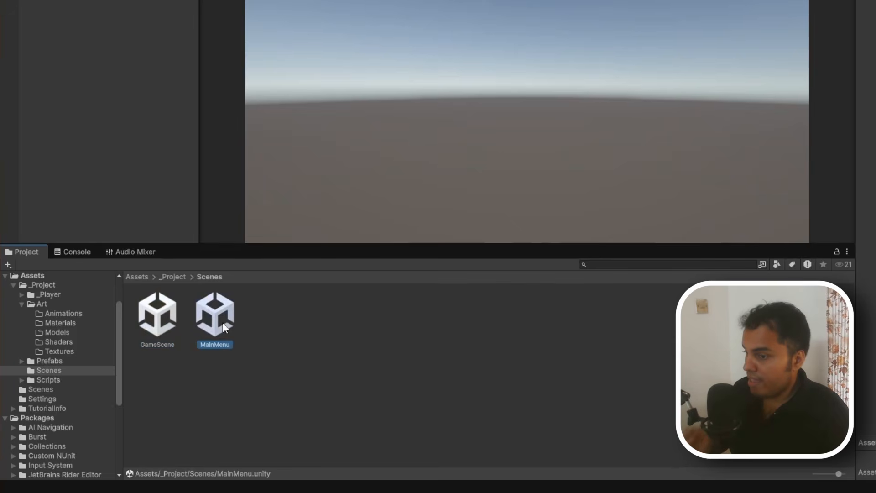
{"action": "key", "text": "ctrl+d"}
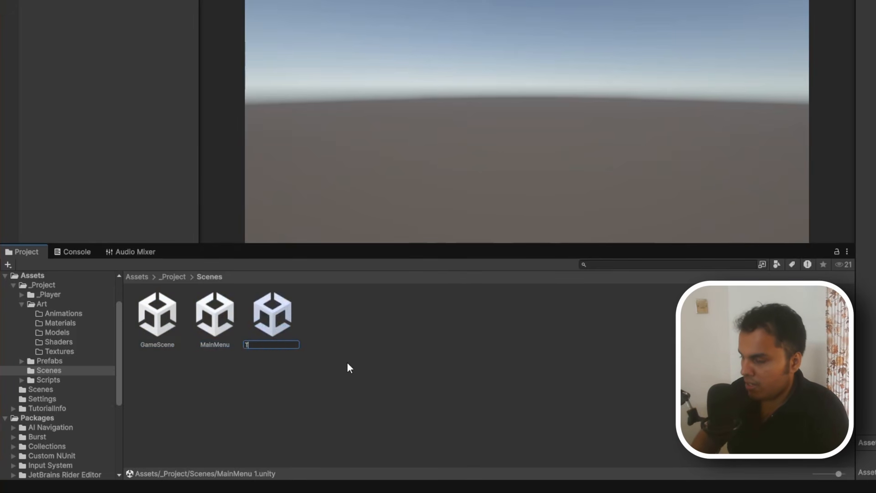
{"action": "type", "text": "Sand"}
{"action": "key", "text": "BackSpace"}
{"action": "key", "text": "BackSpace"}
{"action": "key", "text": "BackSpace"}
{"action": "key", "text": "BackSpace"}
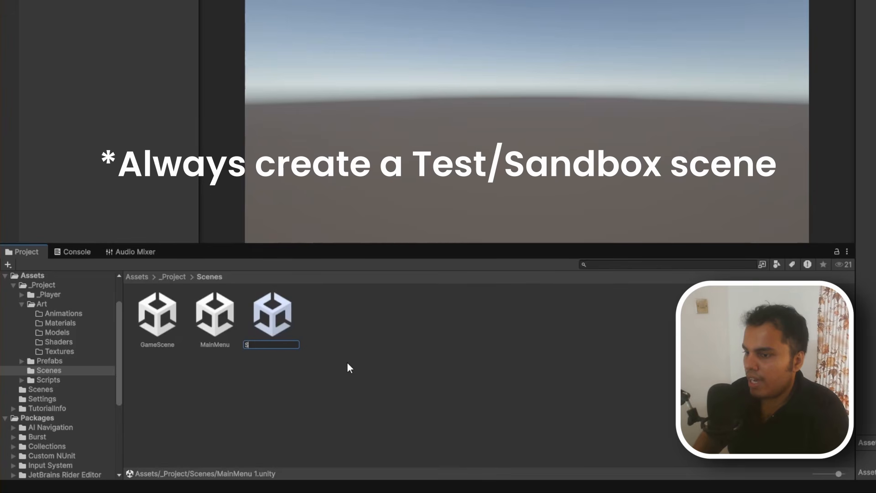
{"action": "type", "text": "_Sandbox"}
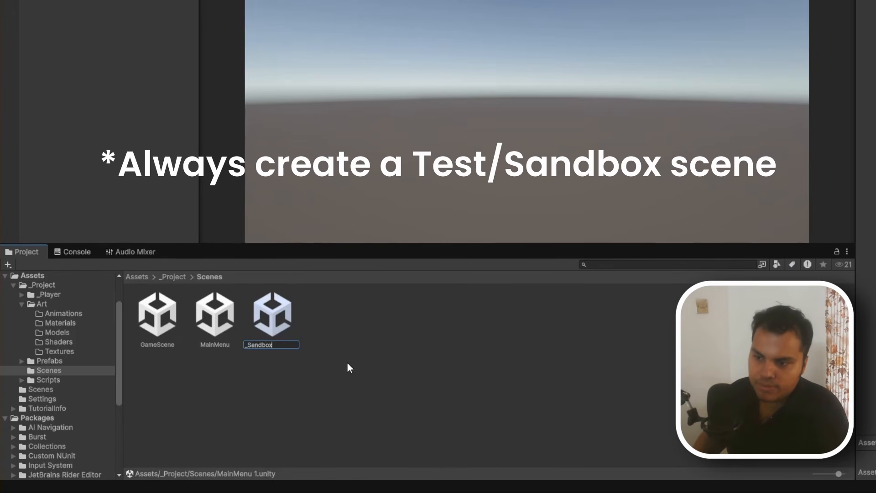
{"action": "key", "text": "Return"}
{"action": "left_click", "coordinate": [347, 362]}
Go up to the Assets folder and filter the project's assets by the Physics Material type.
{"action": "left_click", "coordinate": [160, 339]}
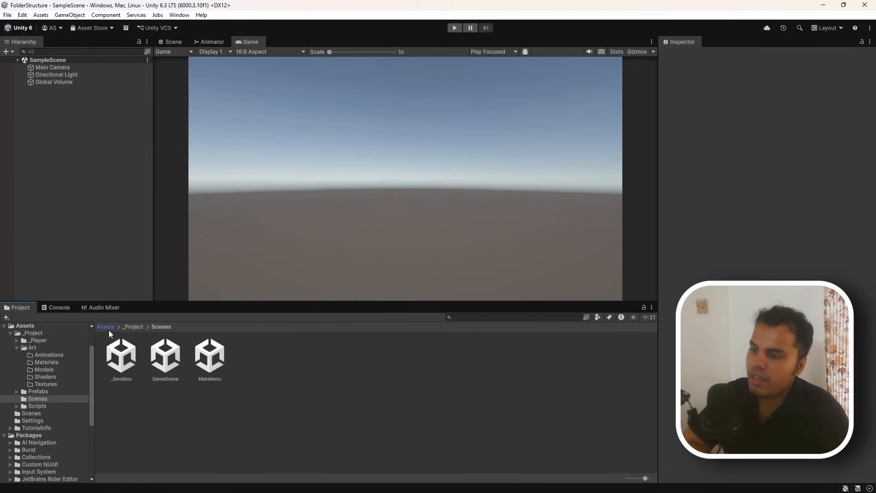
{"action": "left_click", "coordinate": [107, 326]}
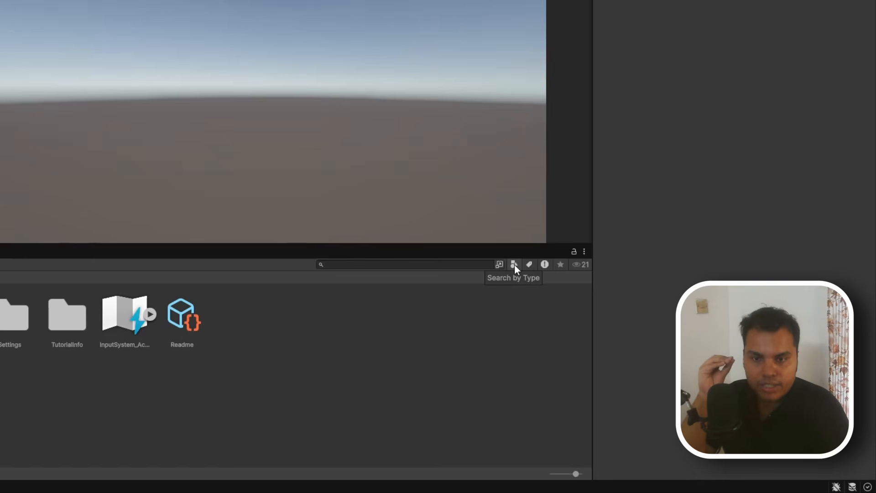
{"action": "left_click", "coordinate": [514, 264]}
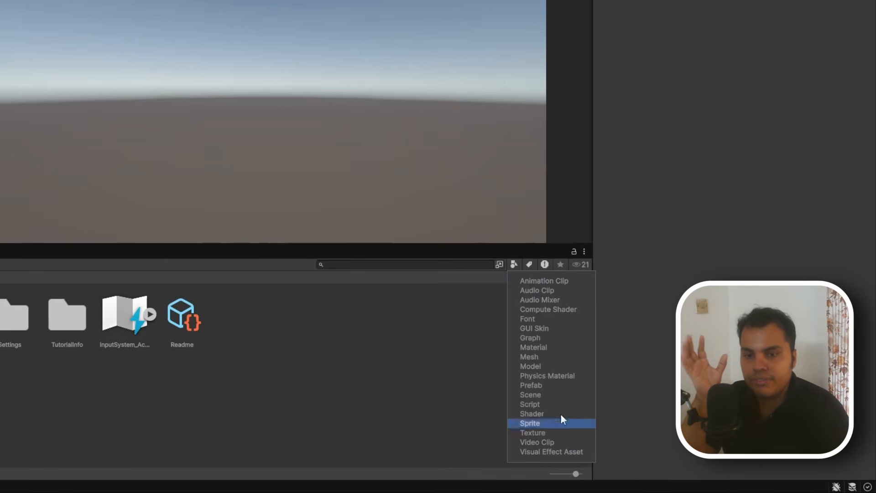
{"action": "left_click", "coordinate": [537, 378]}
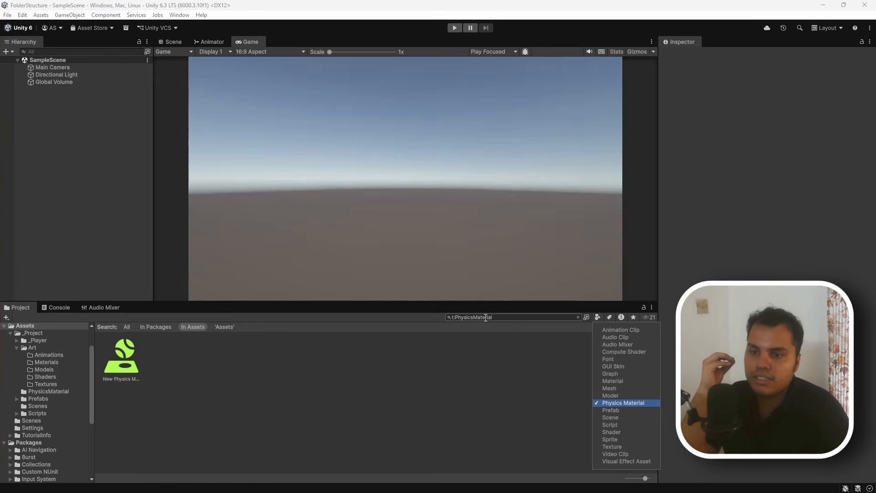
{"action": "left_click", "coordinate": [510, 317]}
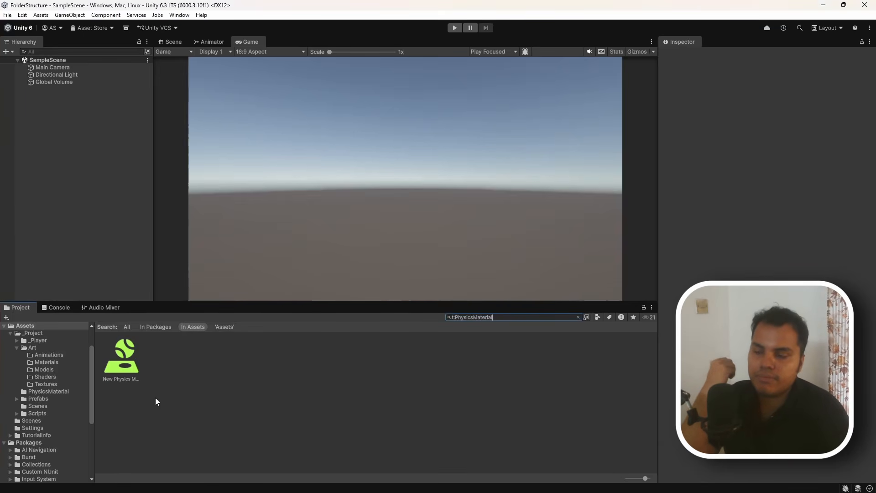
Switch the asset type filter from Physics Material to Script.
{"action": "left_click", "coordinate": [597, 317]}
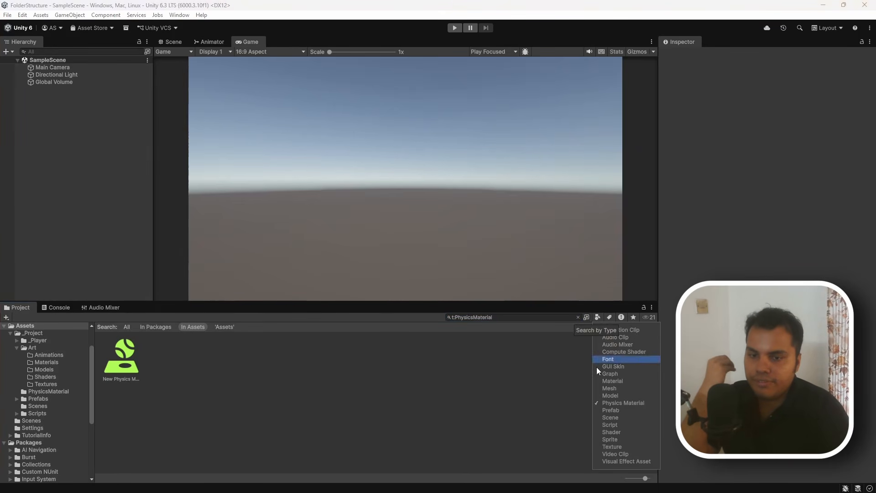
{"action": "left_click", "coordinate": [603, 403]}
{"action": "left_click", "coordinate": [603, 427]}
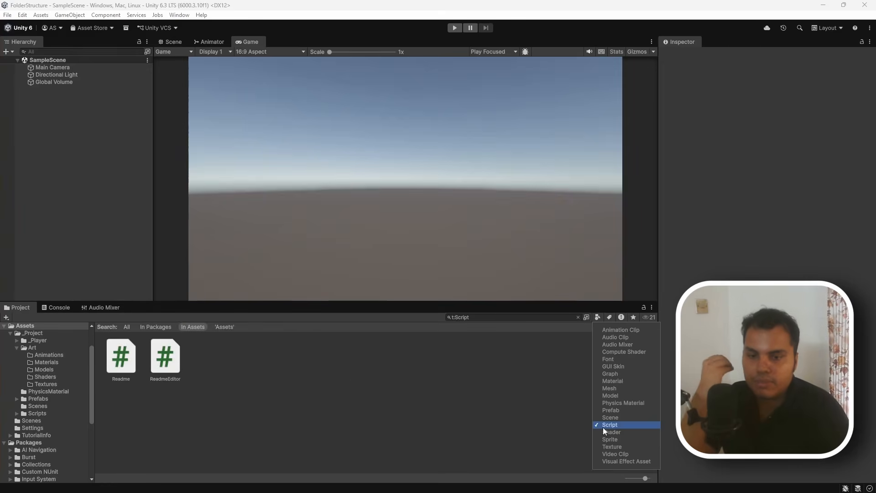
Clear the Script type filter and view the list of labels available for searching assets.
{"action": "left_click", "coordinate": [603, 427]}
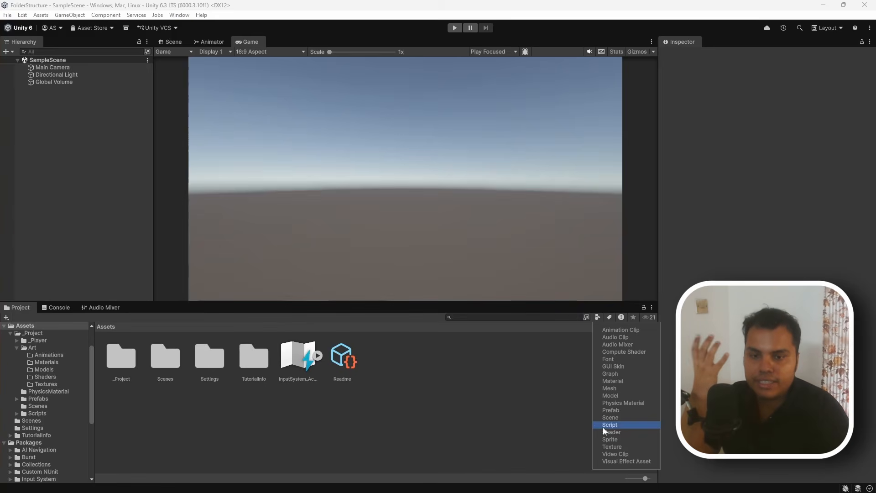
{"action": "left_click", "coordinate": [573, 408]}
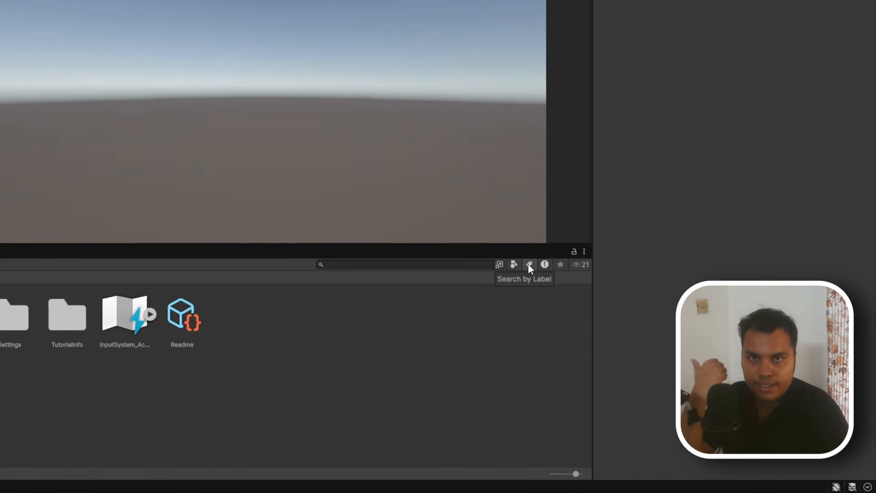
{"action": "left_click", "coordinate": [529, 264]}
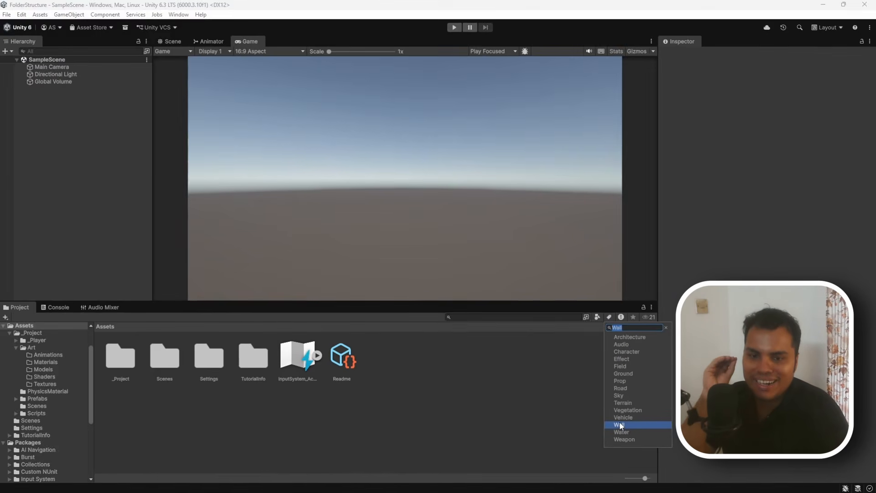
{"action": "left_click", "coordinate": [451, 358]}
Assign the Architecture asset label to Mobile_RPAsset in the Settings folder.
{"action": "double_click", "coordinate": [197, 372]}
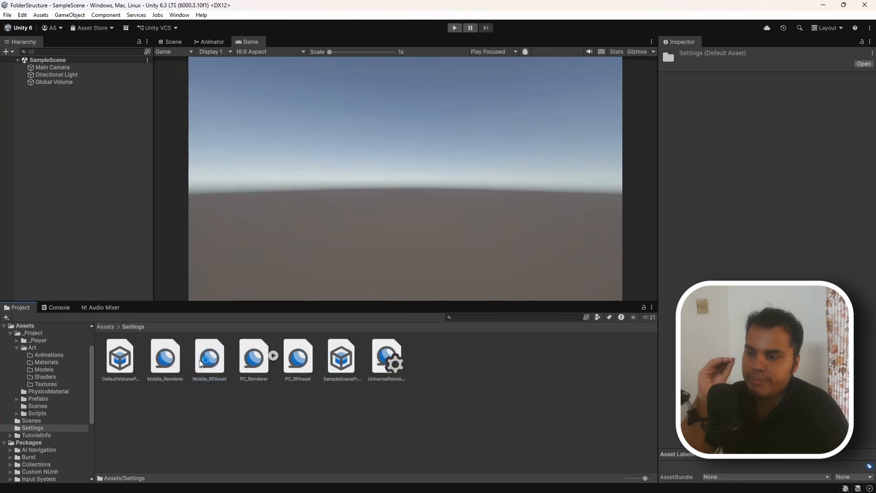
{"action": "left_click", "coordinate": [211, 358]}
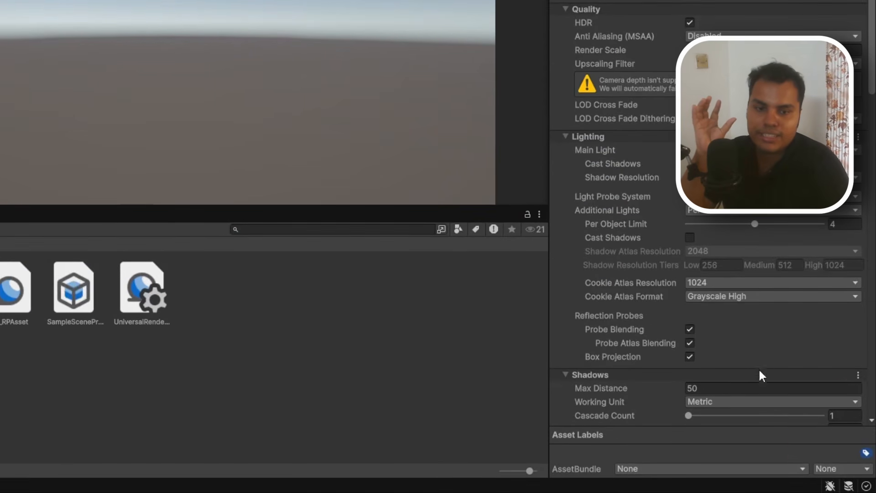
{"action": "left_click", "coordinate": [865, 454]}
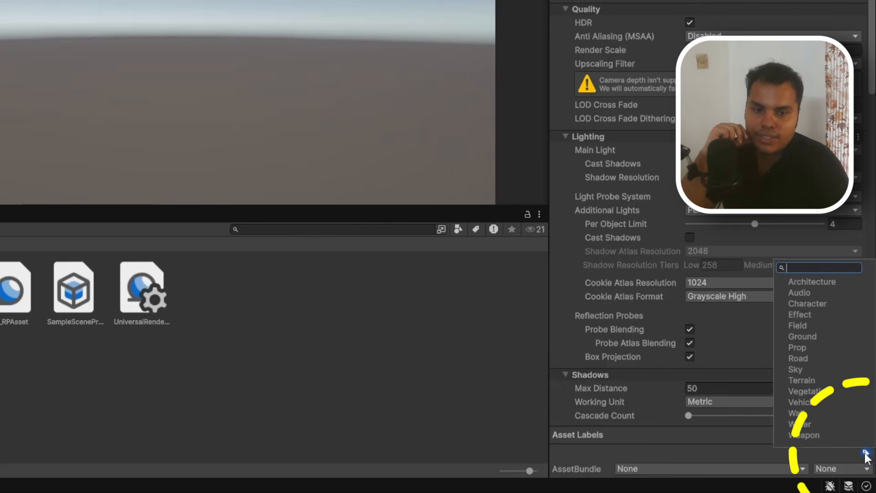
{"action": "key", "text": "Up"}
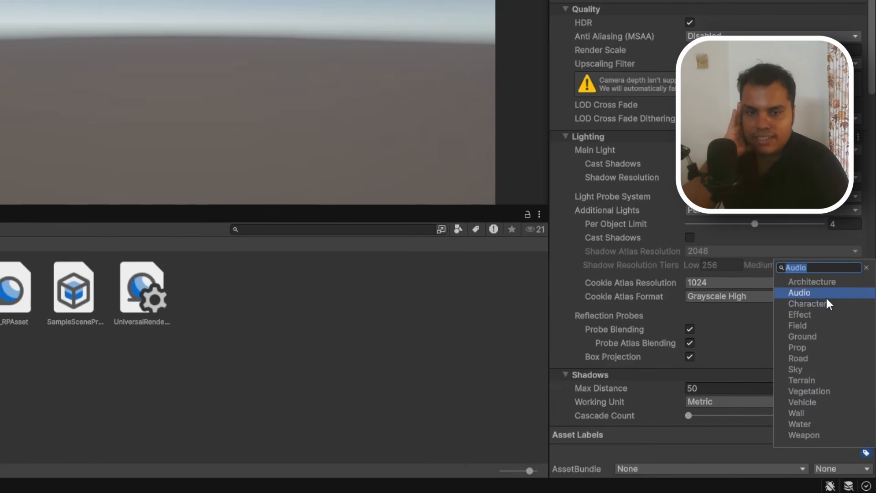
{"action": "left_click", "coordinate": [808, 280]}
{"action": "left_click", "coordinate": [462, 340]}
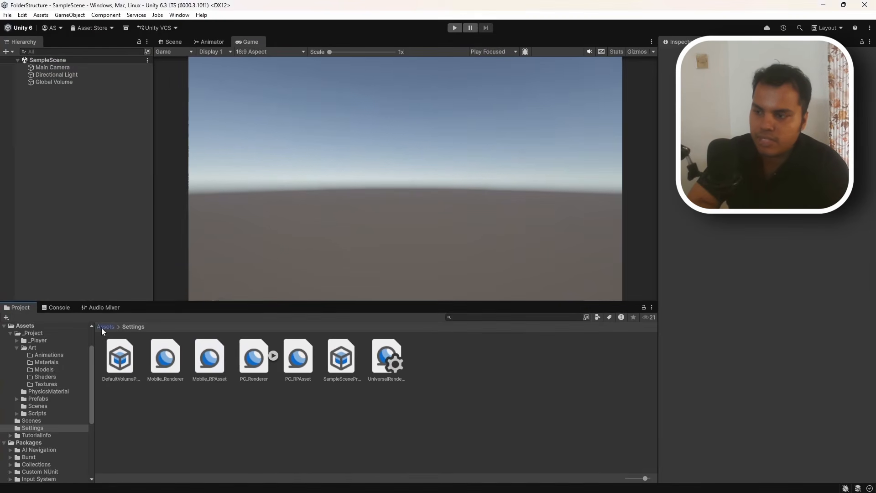
Return to the Assets folder, filter the assets by the Architecture label and clear that filter.
{"action": "left_click", "coordinate": [102, 327]}
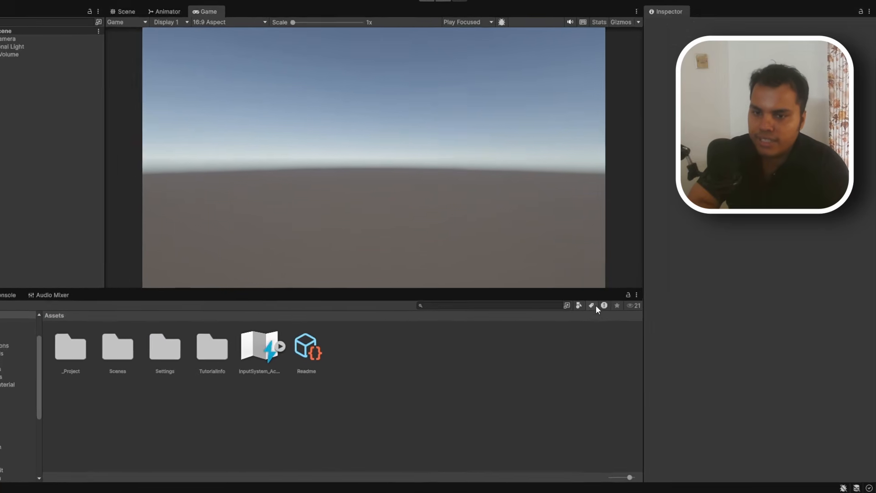
{"action": "left_click", "coordinate": [609, 317]}
{"action": "left_click", "coordinate": [630, 336]}
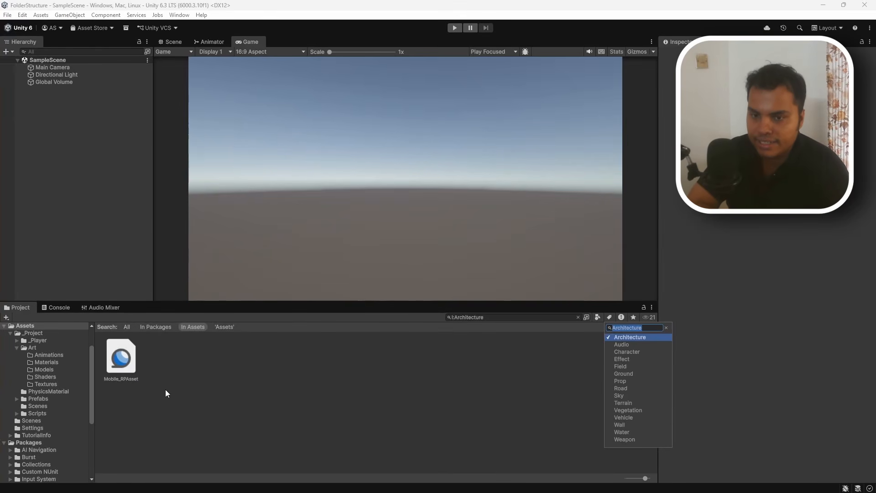
{"action": "left_click", "coordinate": [625, 337]}
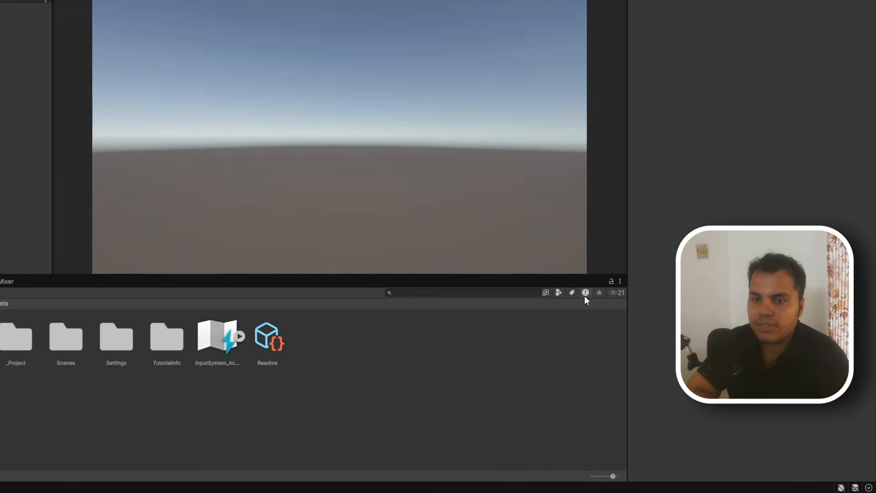
Filter the project's assets by import log entries for Errors, switch to Warnings and clear the filter.
{"action": "left_click", "coordinate": [621, 318]}
{"action": "left_click", "coordinate": [549, 280]}
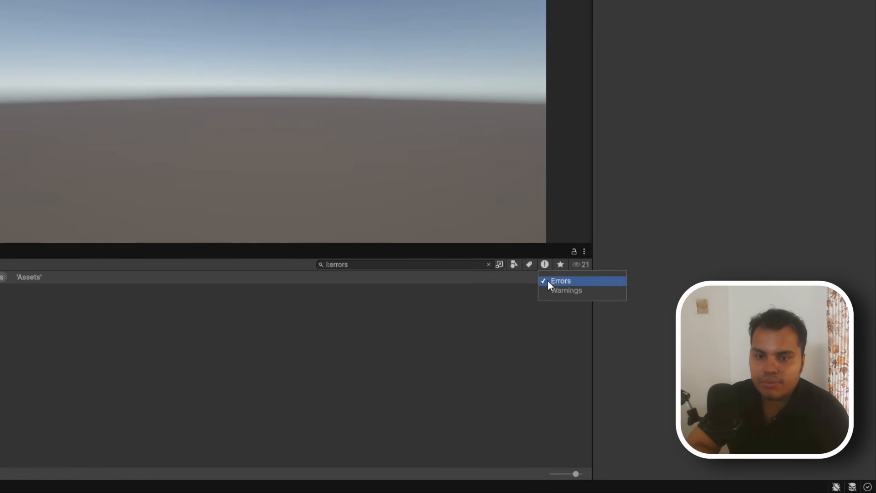
{"action": "left_click", "coordinate": [549, 290]}
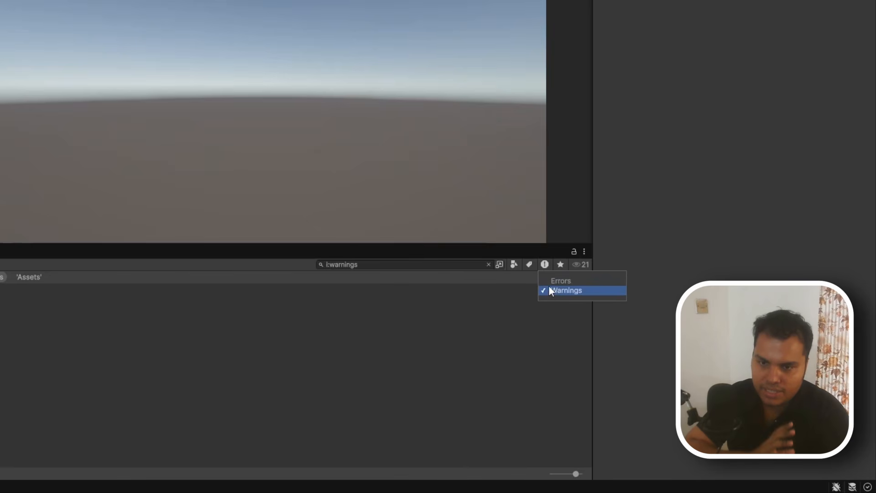
{"action": "left_click", "coordinate": [547, 264]}
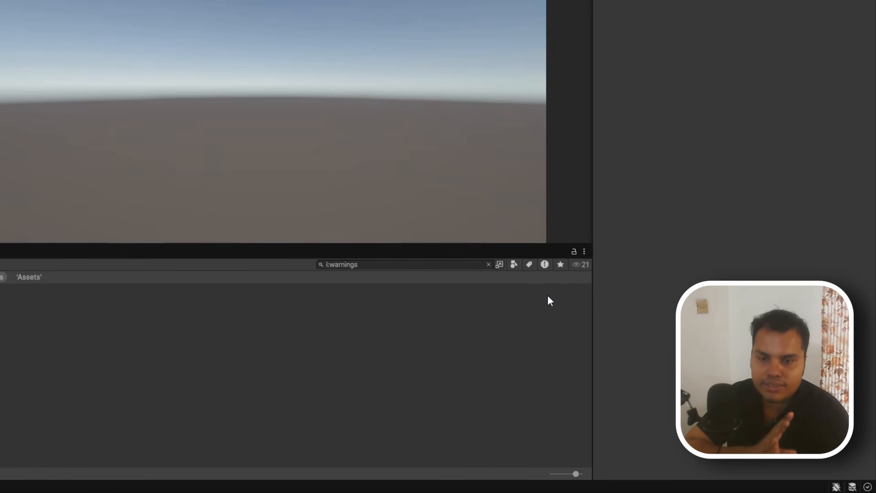
{"action": "left_click", "coordinate": [544, 265]}
{"action": "left_click", "coordinate": [543, 279]}
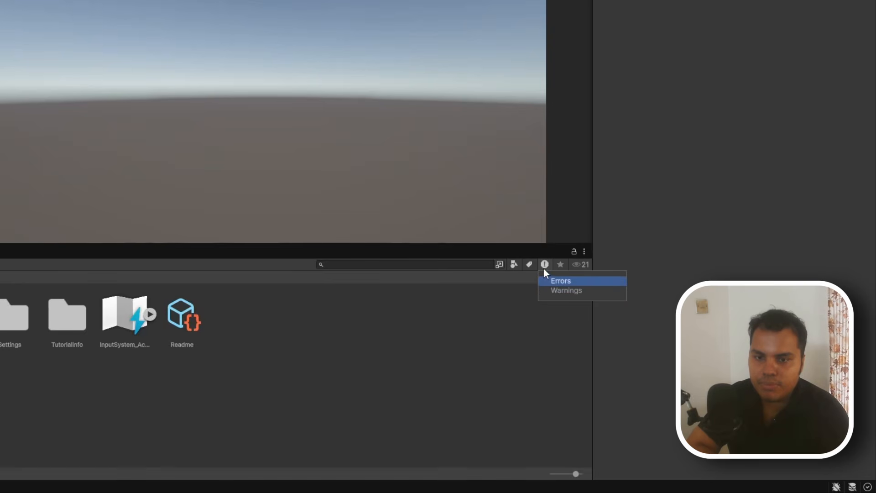
{"action": "left_click", "coordinate": [504, 326]}
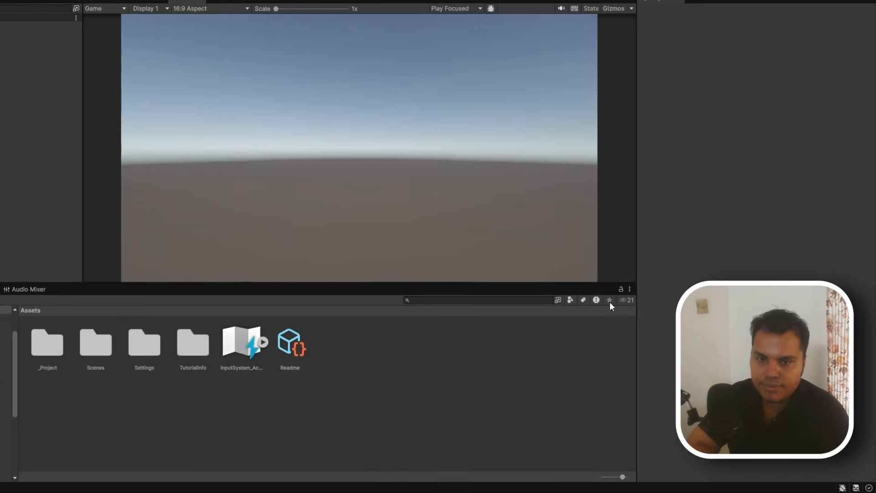
Search the project for "phy" and save the search as a favorite named Physics Material.
{"action": "left_click", "coordinate": [370, 264]}
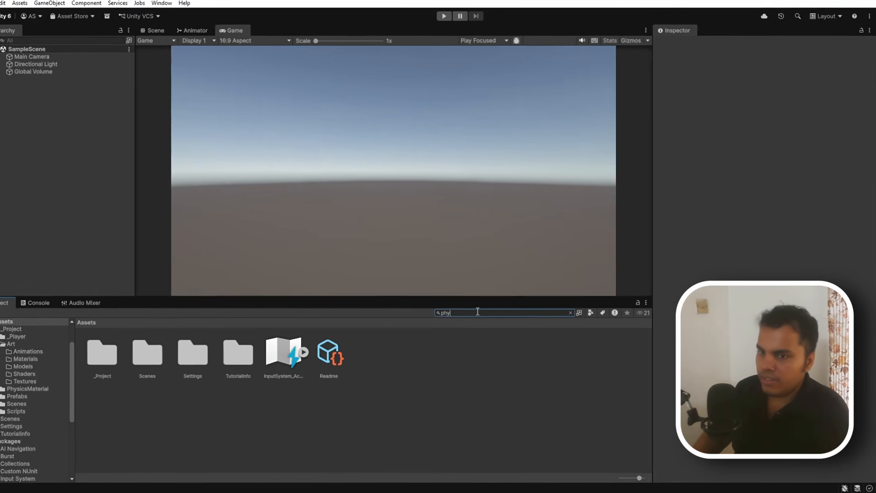
{"action": "type", "text": "phy"}
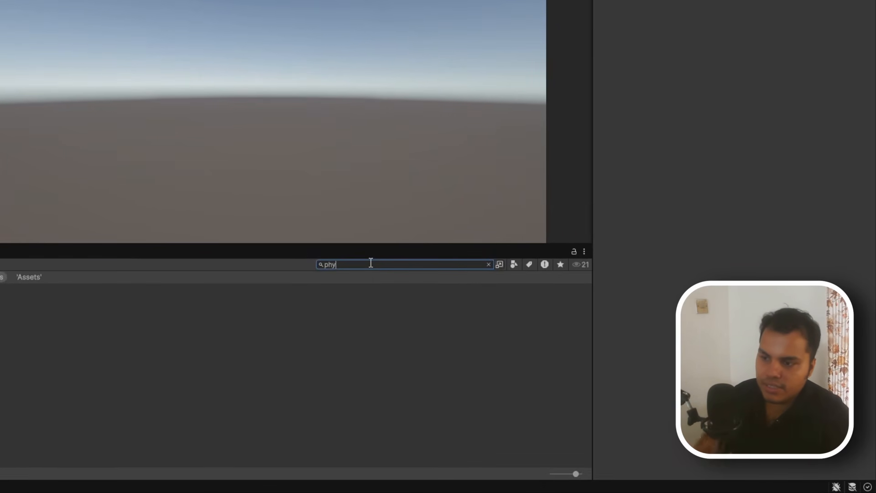
{"action": "left_click", "coordinate": [560, 265]}
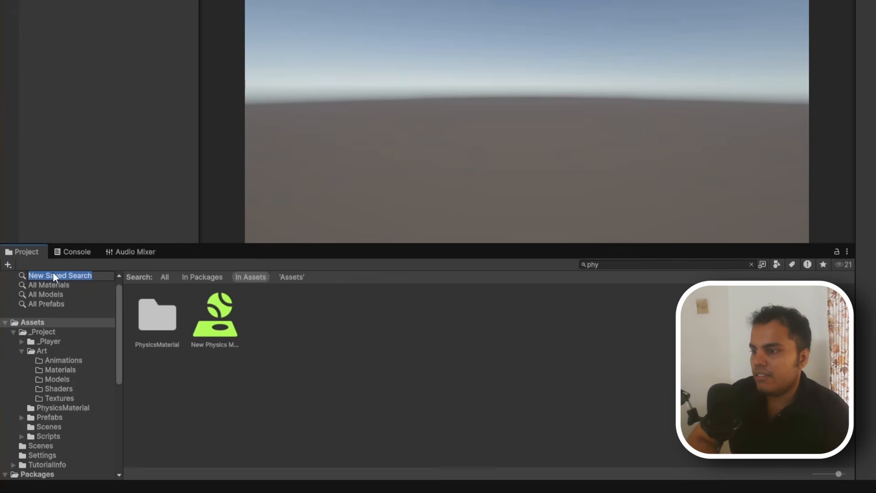
{"action": "type", "text": "PhysicsMaterial"}
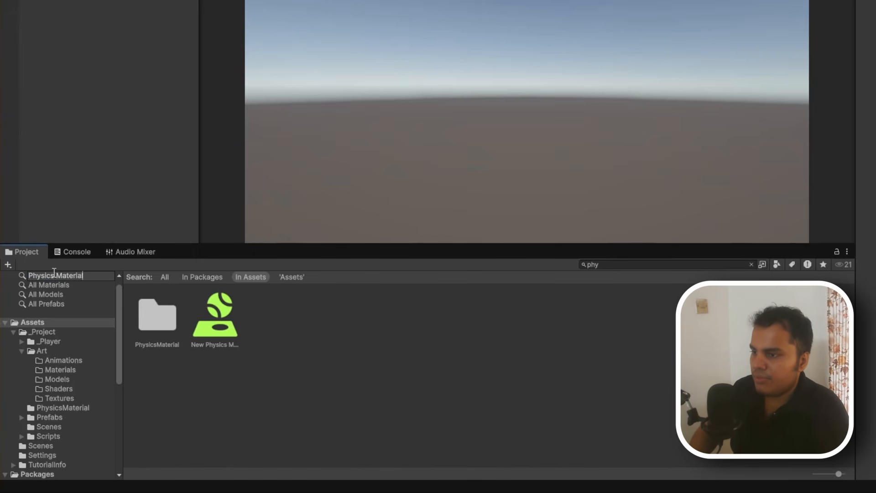
{"action": "key", "text": "Return"}
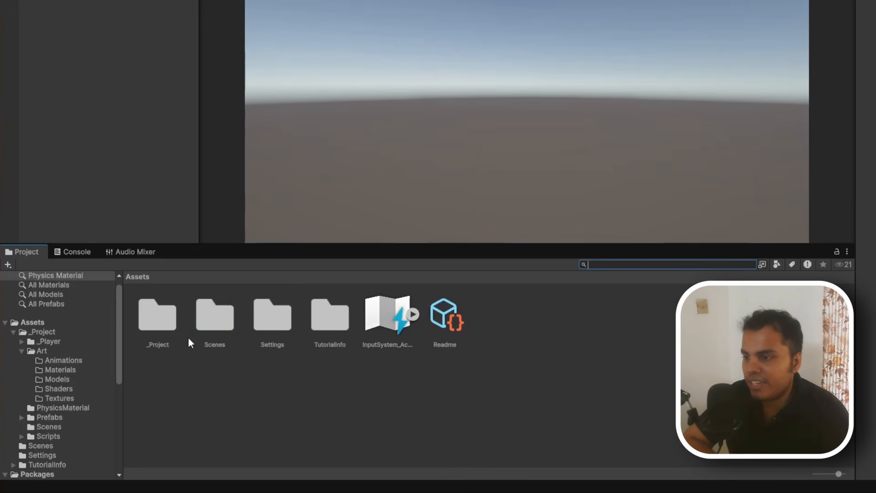
Open the Scenes folder and rerun the saved Physics Material search from the favorites.
{"action": "scroll", "coordinate": [83, 298], "scroll_direction": "up", "scroll_amount": 1}
{"action": "double_click", "coordinate": [192, 350]}
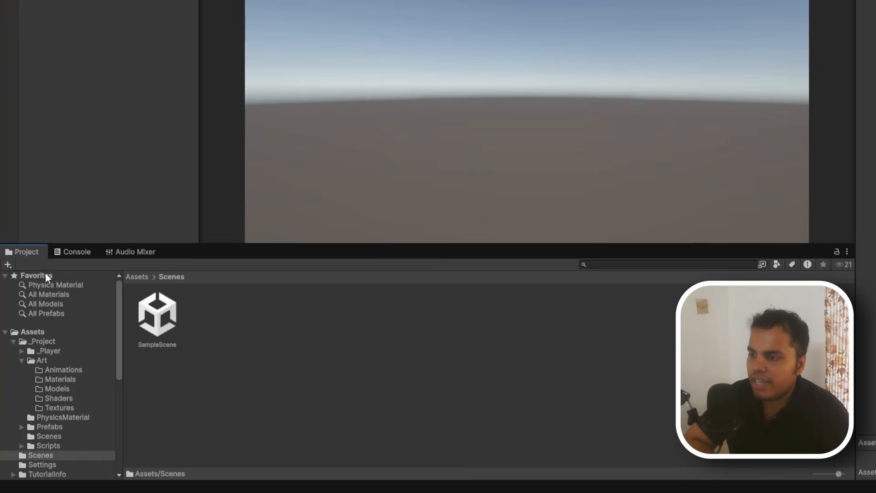
{"action": "left_click", "coordinate": [56, 285]}
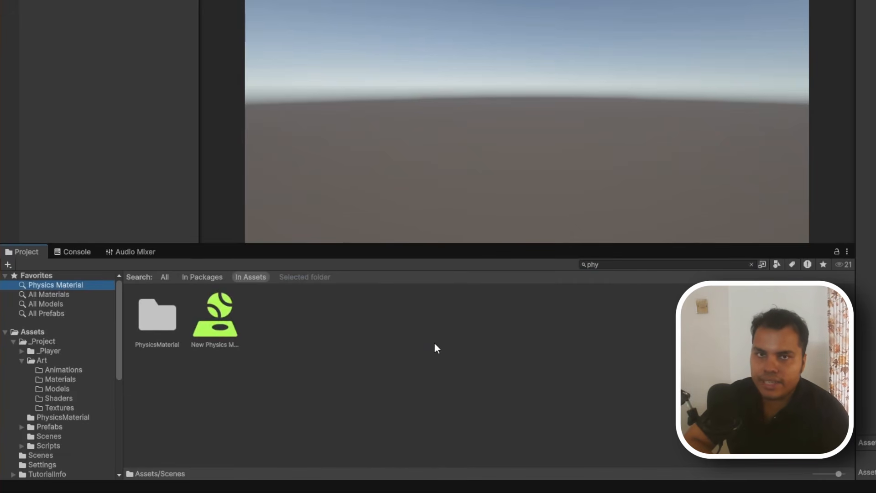
Delete the saved Physics Material search from the favorites.
{"action": "right_click", "coordinate": [59, 286]}
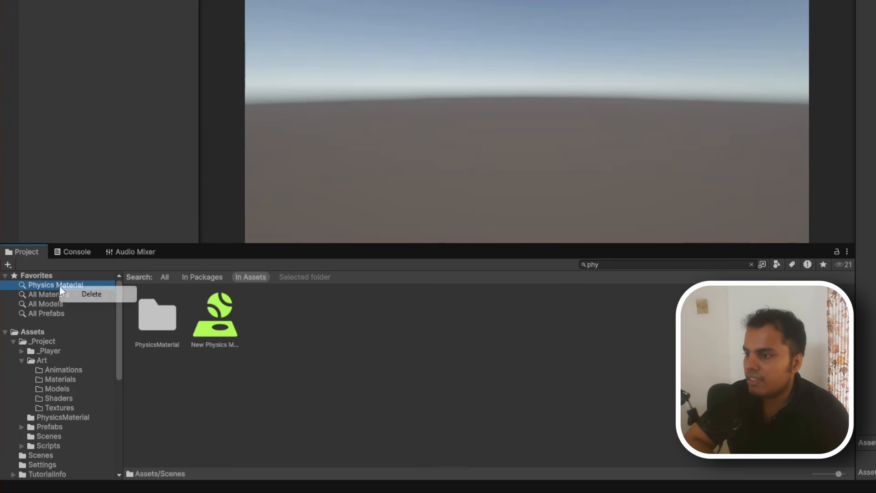
{"action": "left_click", "coordinate": [91, 294]}
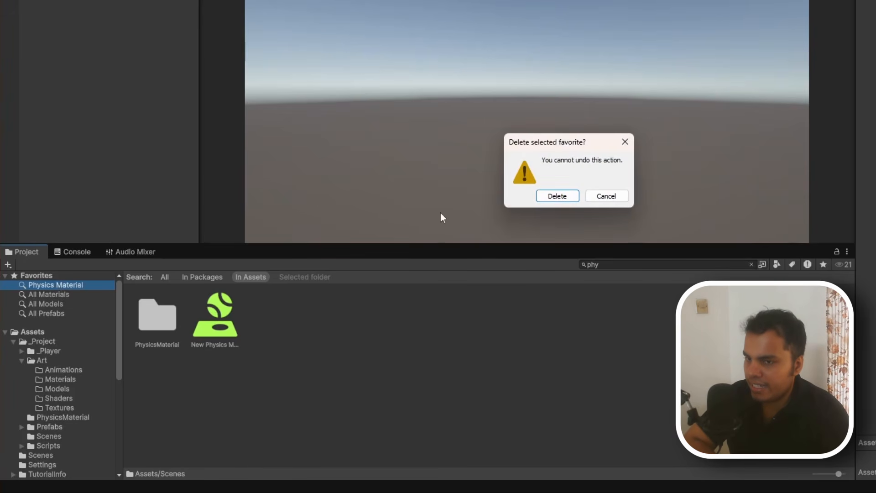
{"action": "left_click", "coordinate": [540, 201]}
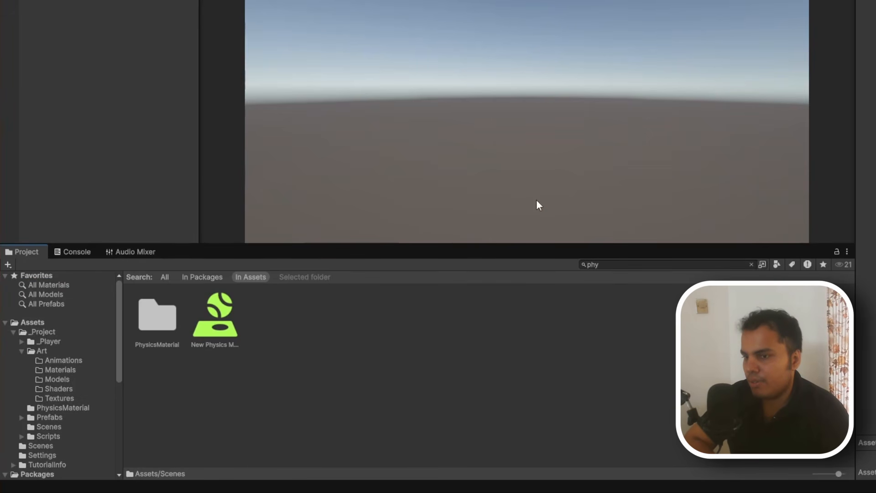
View the project's assets through the All Prefabs, All Models and All Materials favorites.
{"action": "left_click", "coordinate": [53, 303]}
{"action": "left_click", "coordinate": [53, 295]}
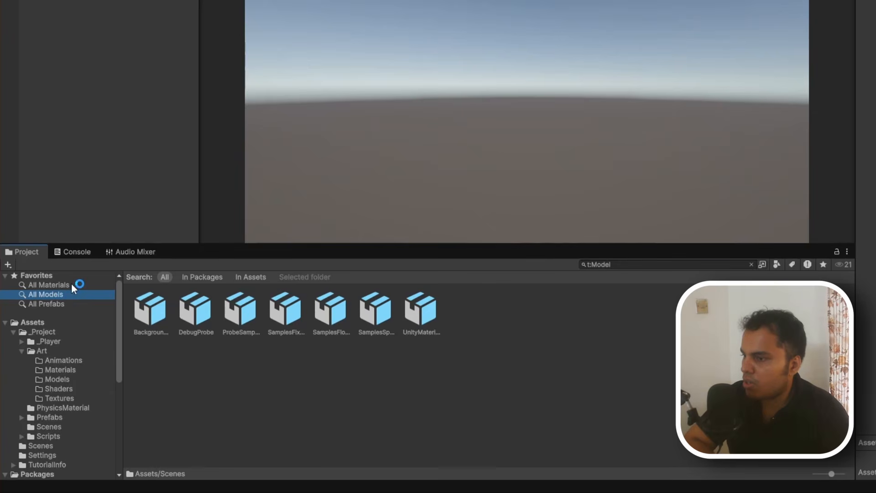
{"action": "left_click", "coordinate": [71, 285]}
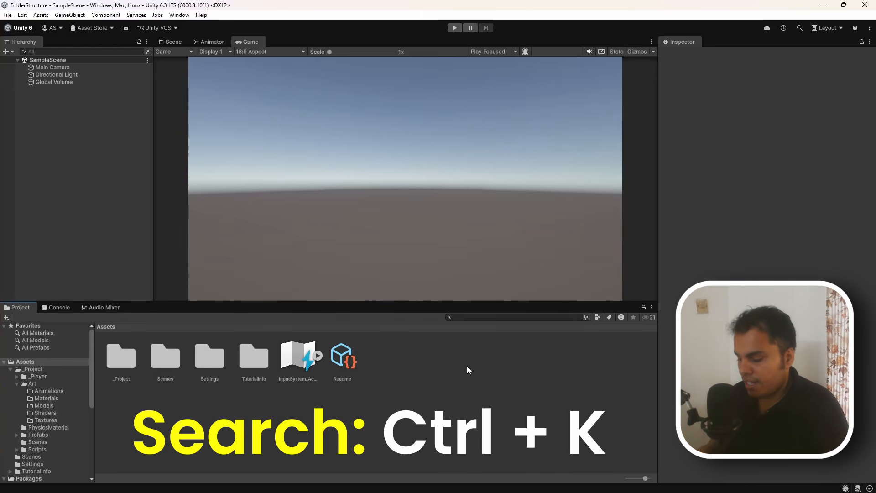
Search for "read" in the global Search window, locate Readme.cs among the results and open it.
{"action": "key", "text": "ctrl+k"}
{"action": "left_click_drag", "start_coordinate": [436, 154], "coordinate": [368, 128]}
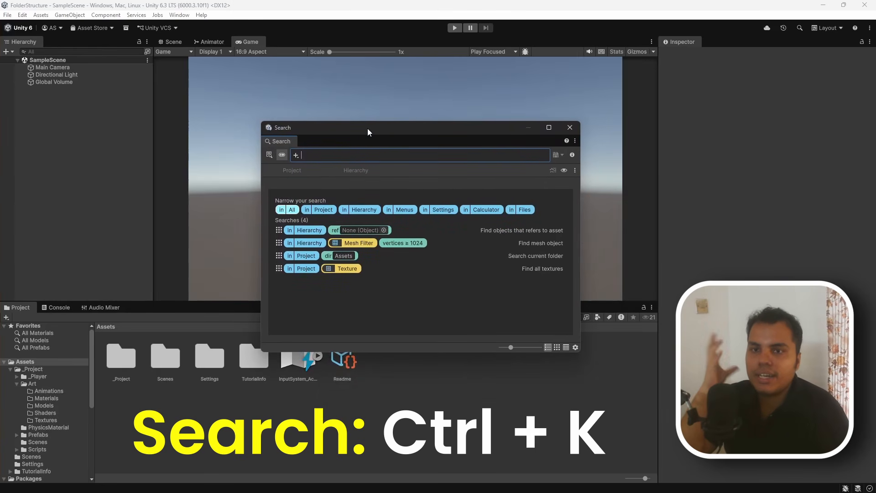
{"action": "left_click", "coordinate": [575, 129]}
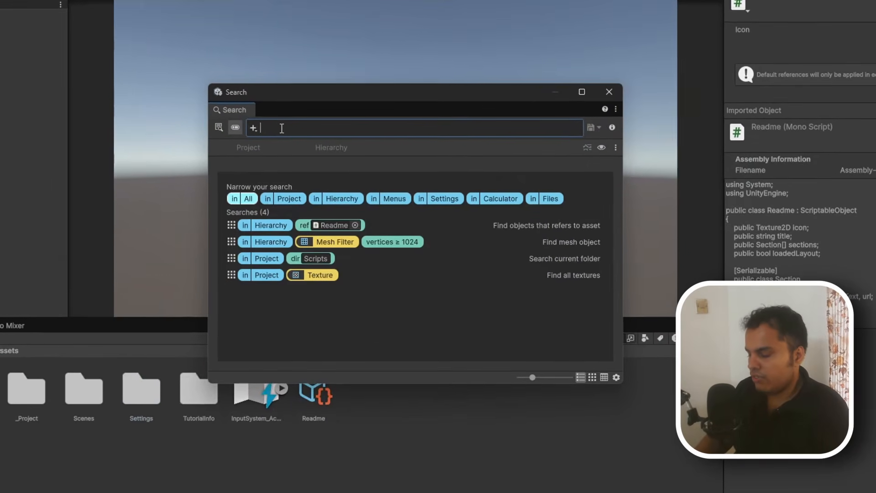
{"action": "type", "text": "read"}
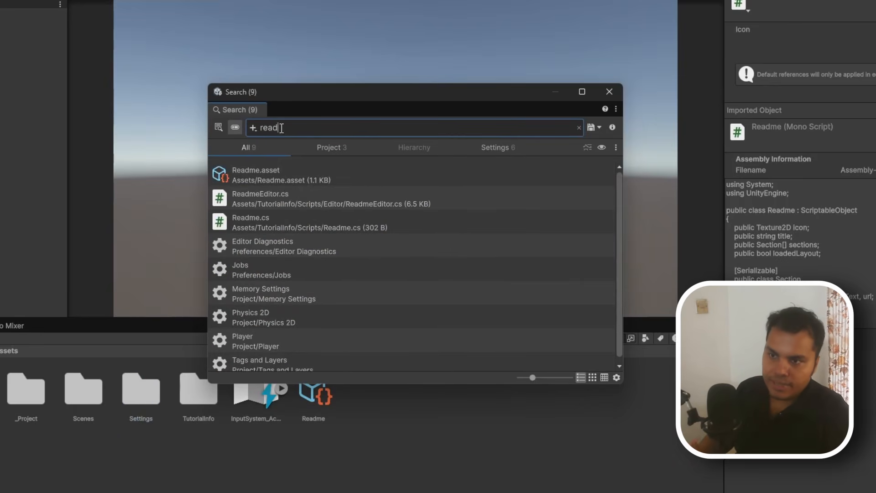
{"action": "left_click", "coordinate": [267, 218]}
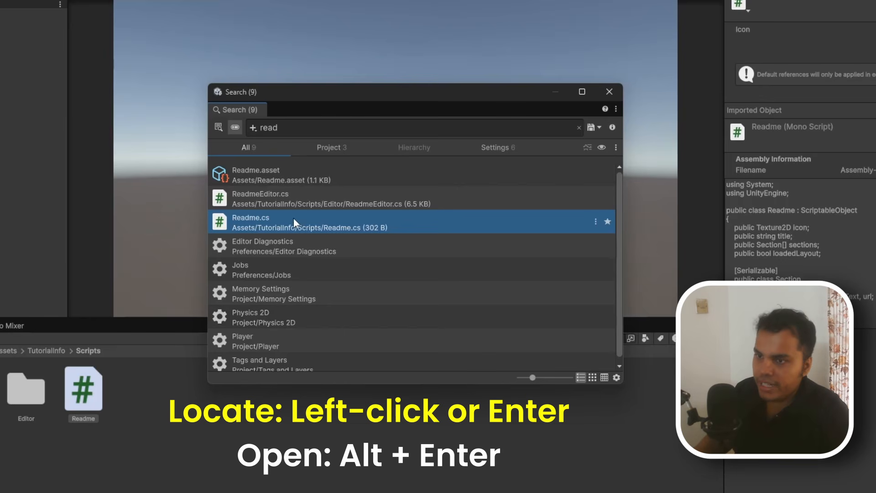
{"action": "key", "text": "alt+Return"}
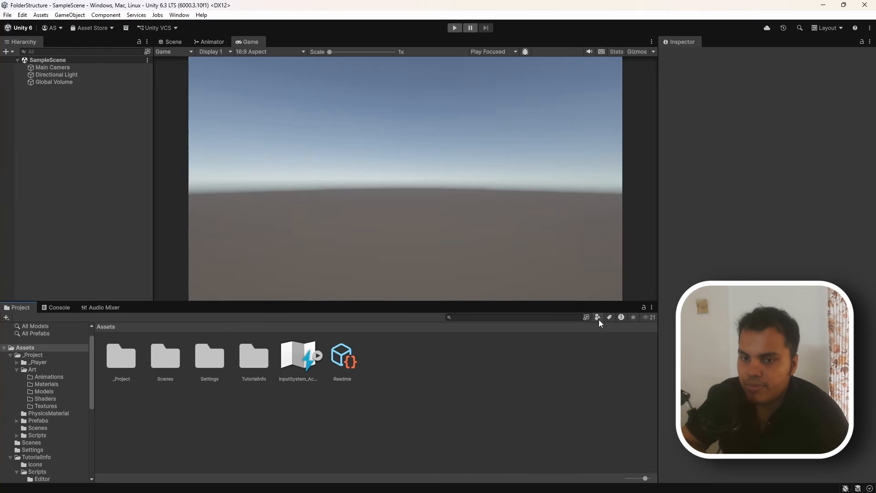
Filter the project's assets by the Scene type and locate the _Sandbox scene.
{"action": "left_click", "coordinate": [598, 316]}
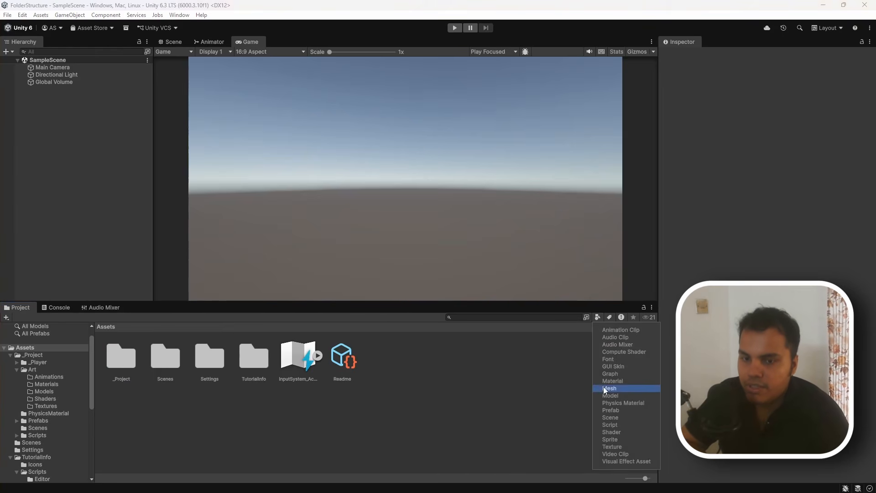
{"action": "left_click", "coordinate": [610, 417]}
{"action": "left_click", "coordinate": [135, 380]}
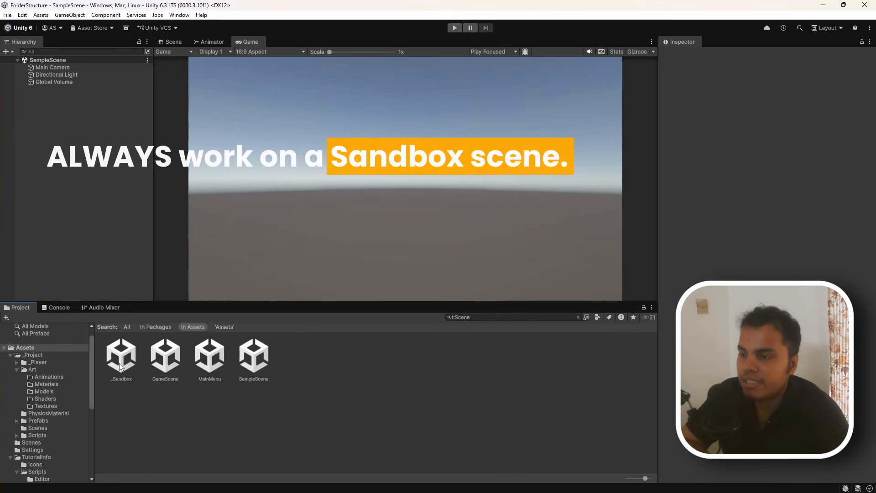
Select the _Sandbox scene among the filtered scene assets.
{"action": "left_click", "coordinate": [120, 361]}
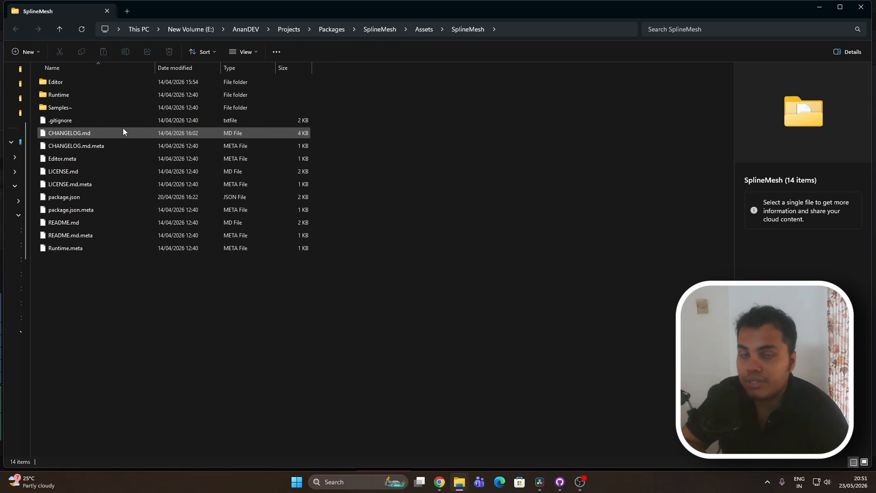
Switch to File Explorer, open the SplineMesh package's .gitignore file to read its rules, and review the repository's changed files in GitHub Desktop.
{"action": "double_click", "coordinate": [67, 120]}
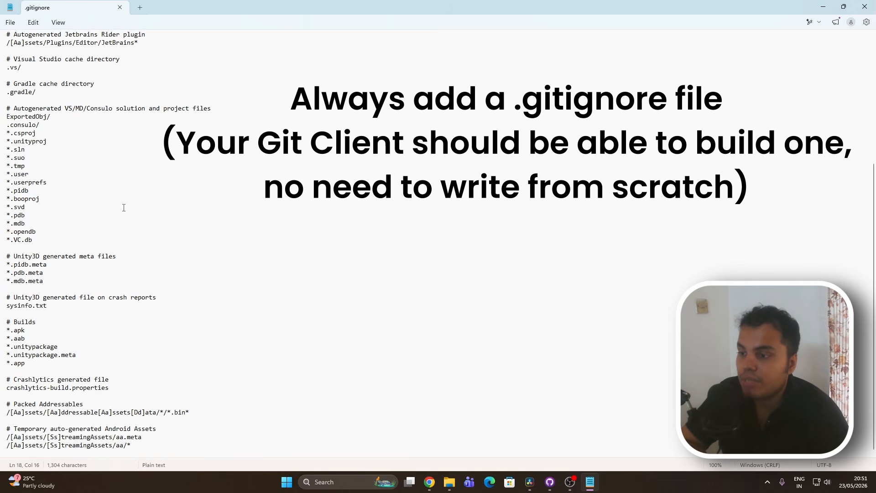
{"action": "scroll", "coordinate": [123, 208], "scroll_direction": "up", "scroll_amount": 8}
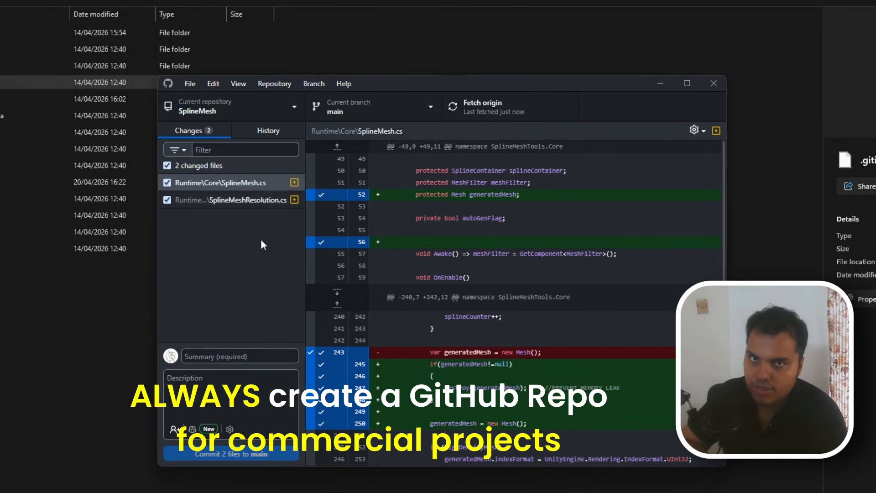
{"action": "scroll", "coordinate": [370, 313], "scroll_direction": "down", "scroll_amount": 5}
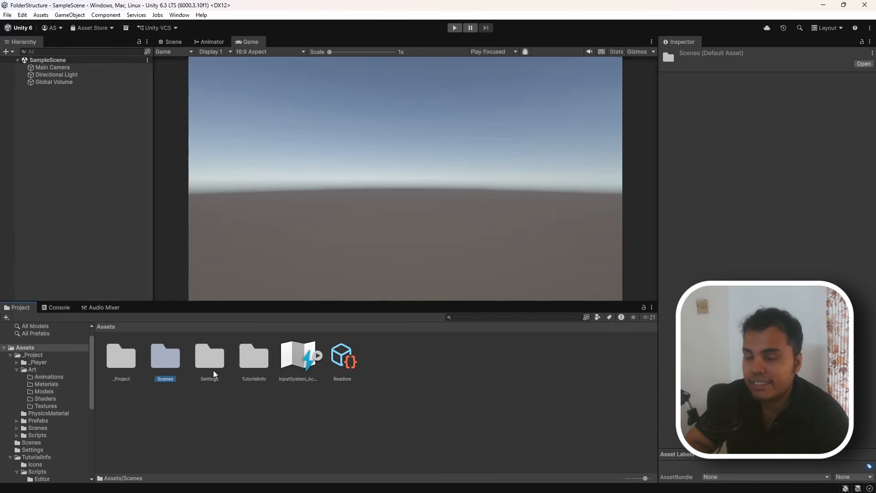
Create an Assembly Definition named projectname_tutorialinfo in the TutorialInfo/Scripts folder.
{"action": "double_click", "coordinate": [137, 363]}
{"action": "double_click", "coordinate": [340, 361]}
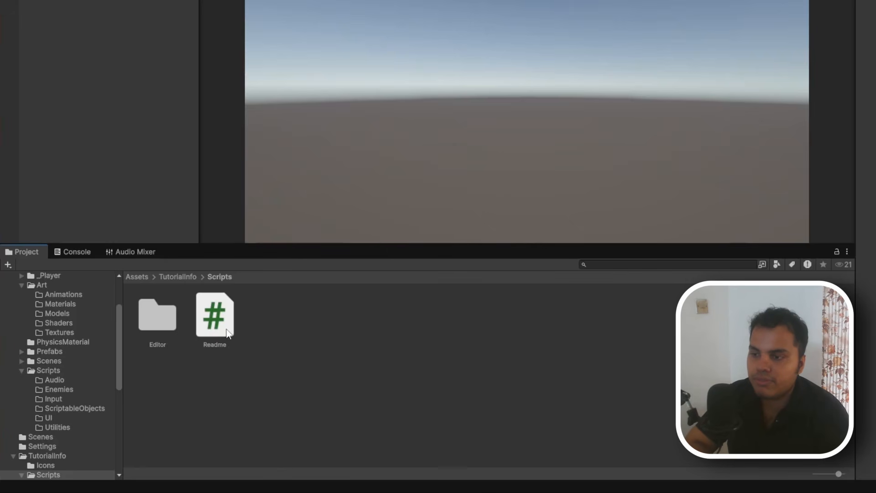
{"action": "right_click", "coordinate": [336, 360]}
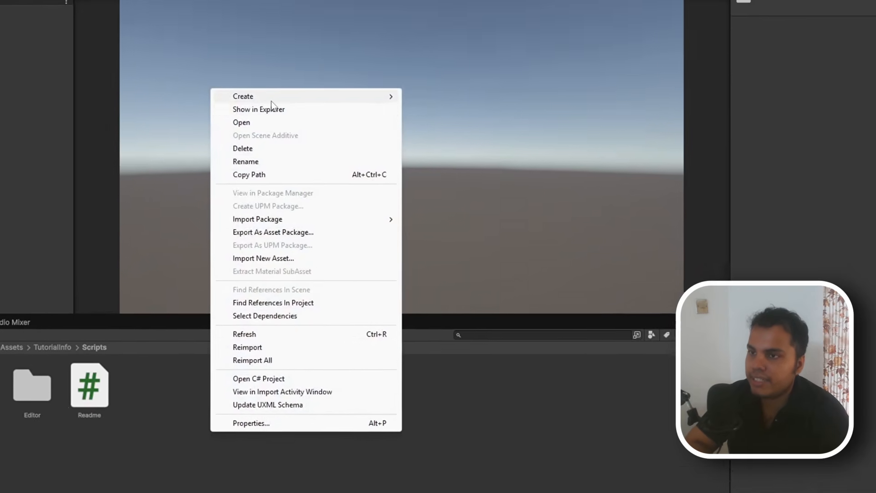
{"action": "mouse_move", "coordinate": [271, 100]}
{"action": "mouse_move", "coordinate": [461, 225]}
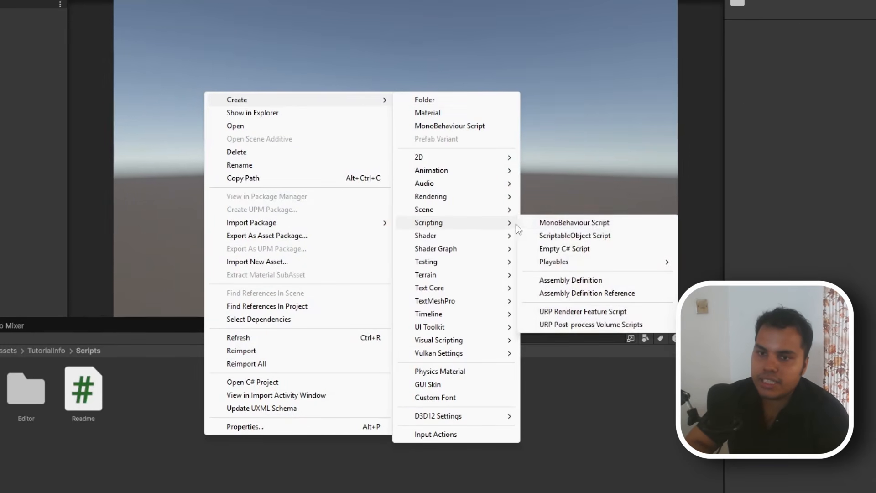
{"action": "left_click", "coordinate": [571, 280]}
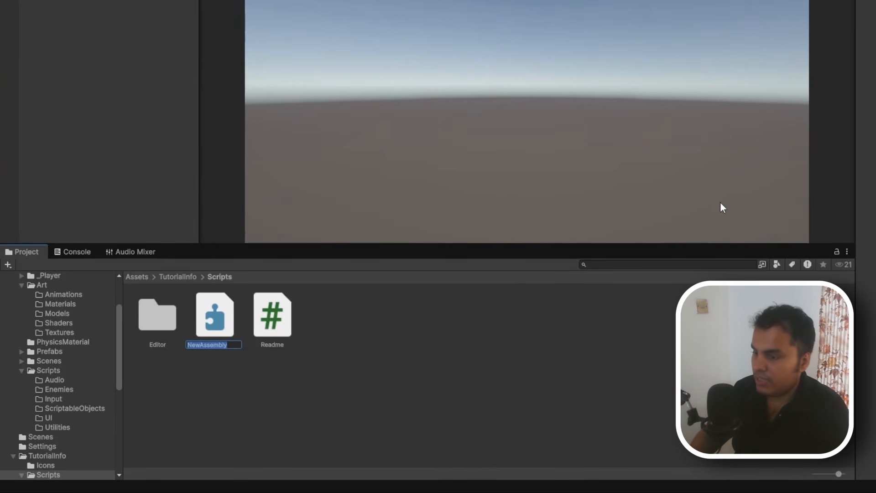
{"action": "type", "text": "projectname_"}
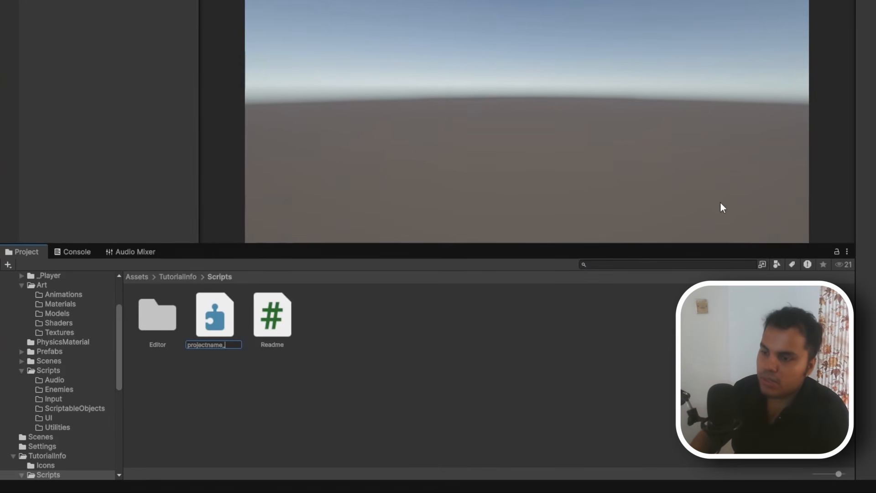
{"action": "type", "text": "tutorialinfo"}
{"action": "key", "text": "Return"}
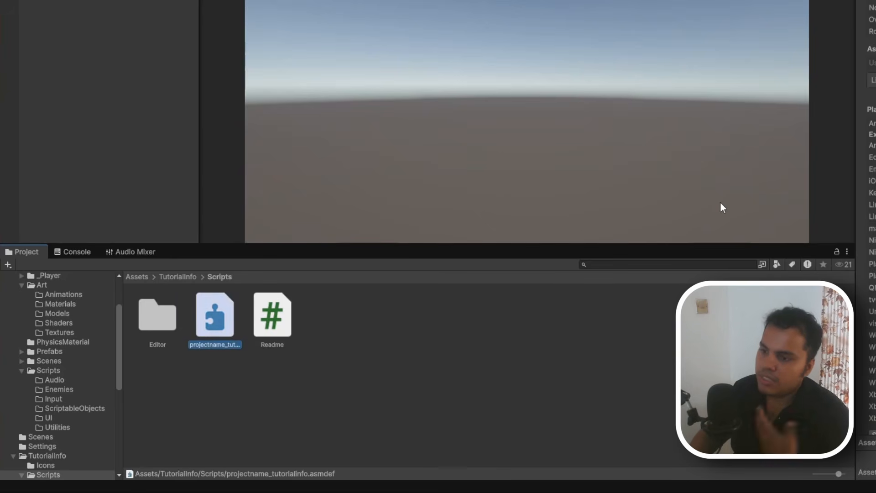
Rename the new assembly definition file as projectname.tutorialinfo.
{"action": "left_click", "coordinate": [226, 344]}
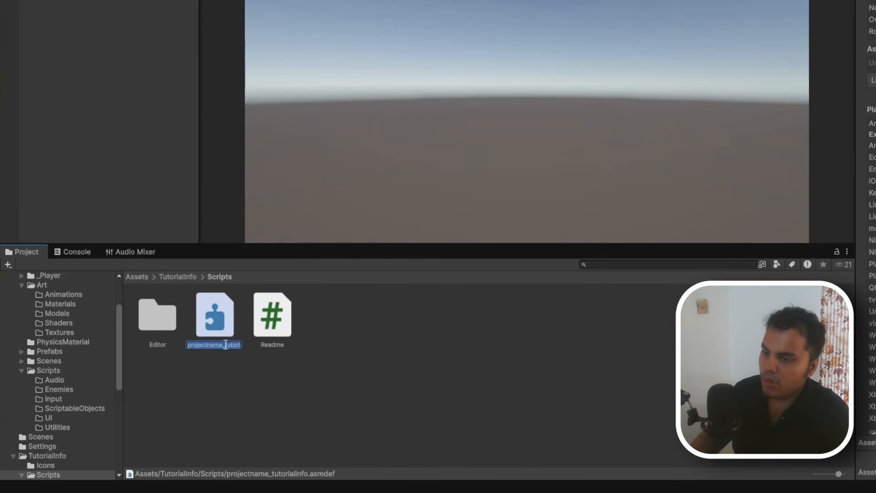
{"action": "left_click", "coordinate": [225, 345]}
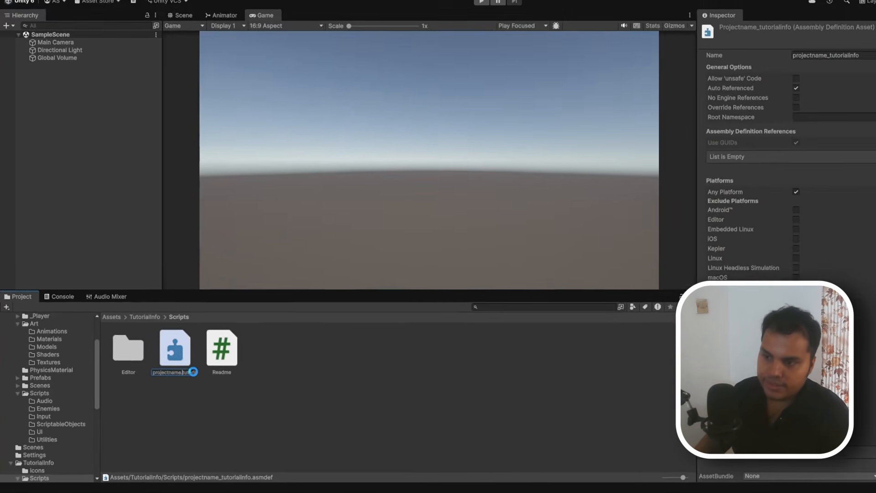
{"action": "key", "text": "Return"}
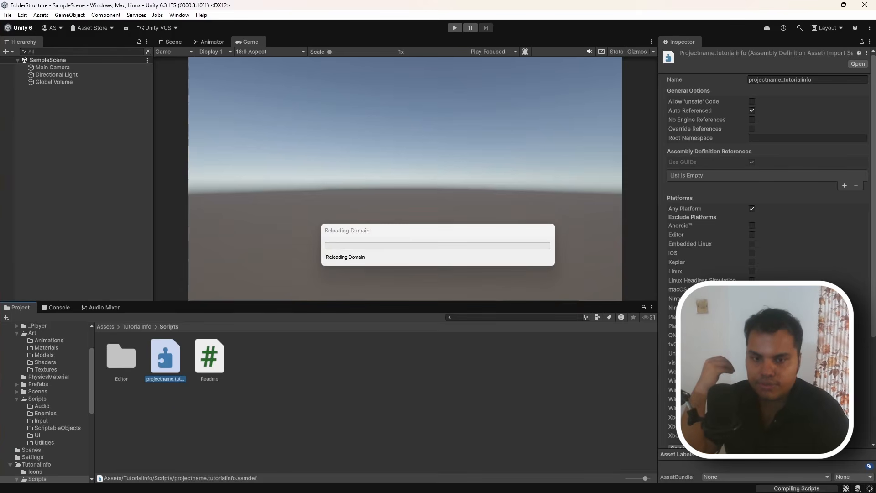
Add an entry to the assembly definition's Version Defines and open its list of resources.
{"action": "scroll", "coordinate": [767, 247], "scroll_direction": "down", "scroll_amount": 5}
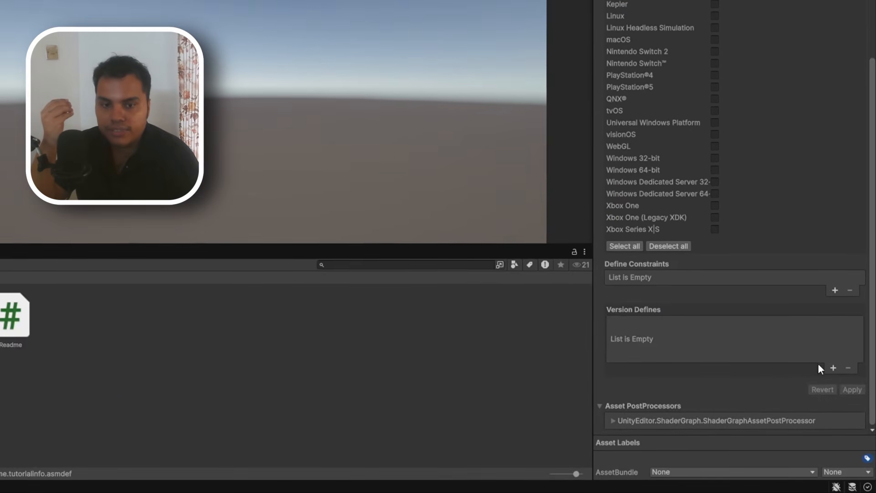
{"action": "left_click", "coordinate": [843, 419]}
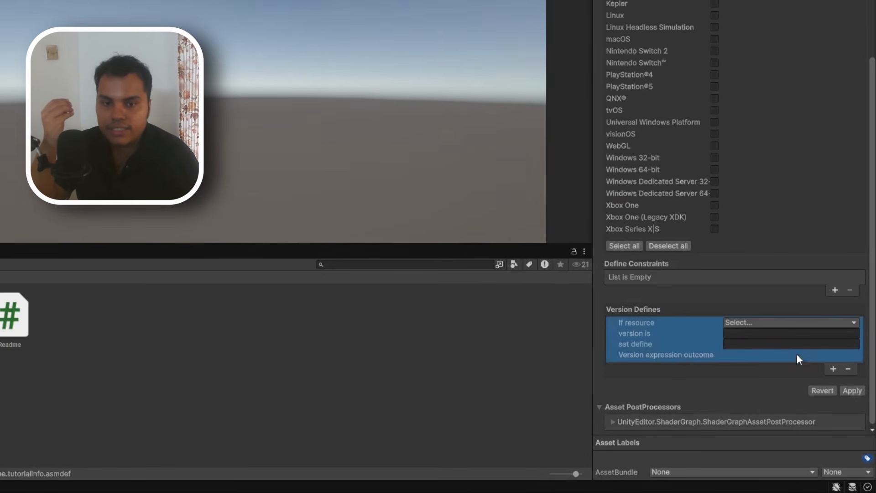
{"action": "left_click", "coordinate": [734, 322]}
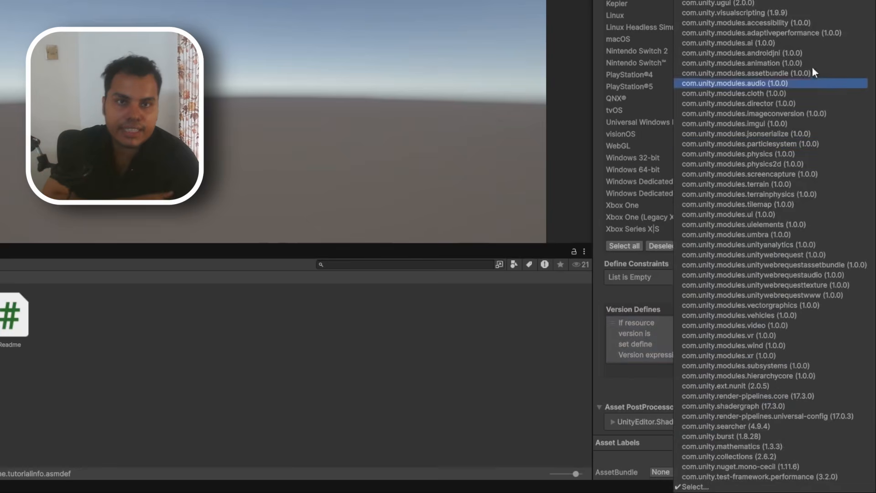